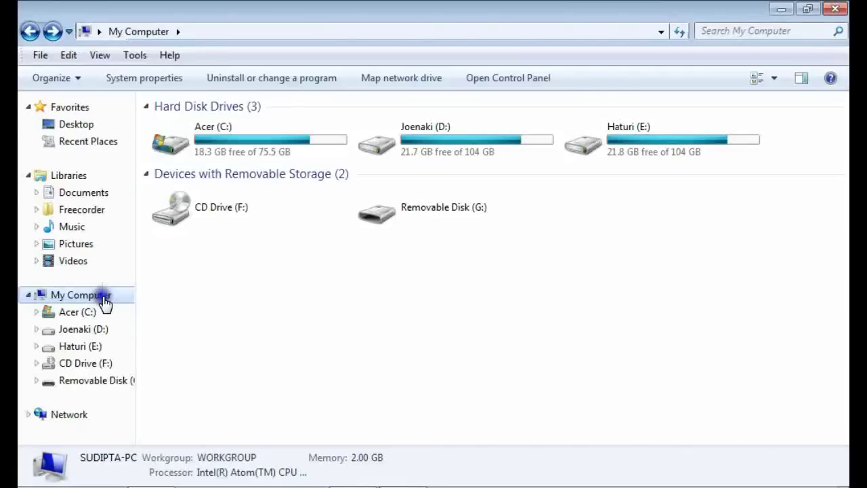
- Open Computer Management from My Computer and load Disk Management
{"action": "right_click", "coordinate": [104, 298]}
{"action": "left_click", "coordinate": [167, 136]}
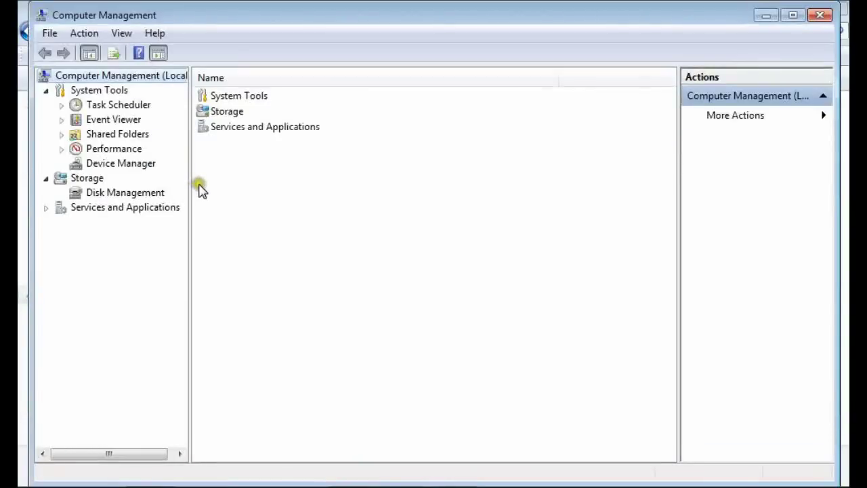
{"action": "left_click", "coordinate": [139, 193]}
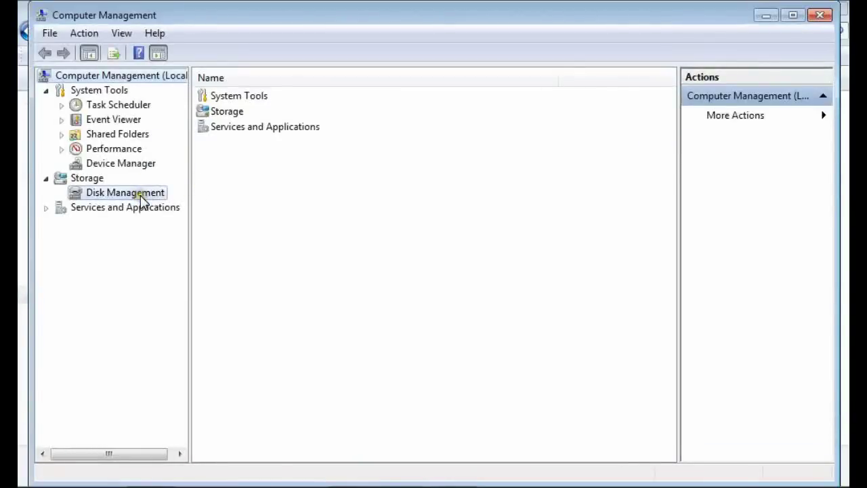
- Customize the view to hide the Action pane
{"action": "left_click", "coordinate": [122, 34]}
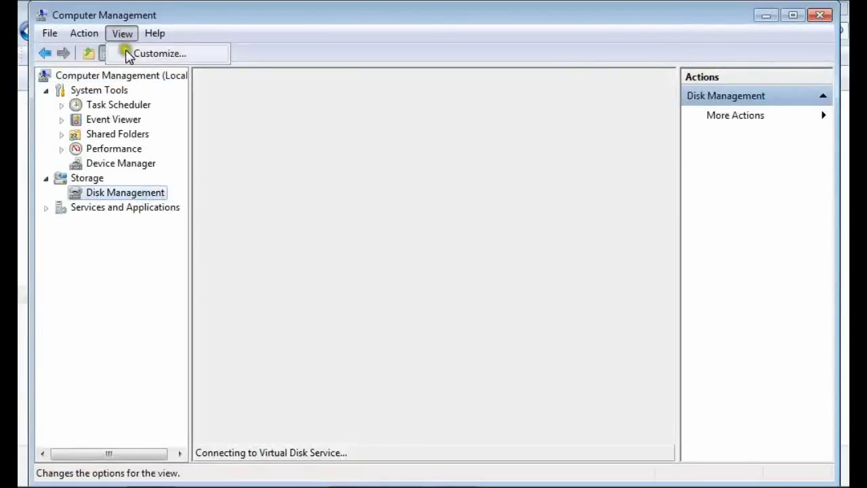
{"action": "left_click", "coordinate": [128, 55]}
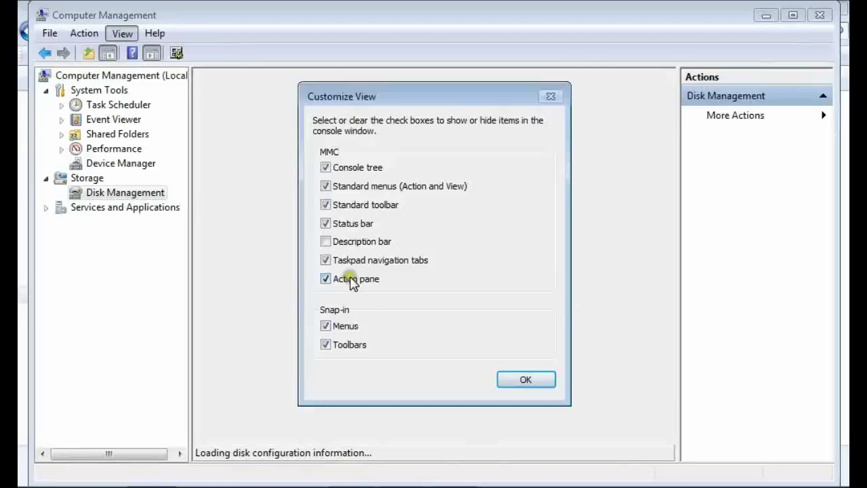
{"action": "left_click", "coordinate": [350, 280]}
{"action": "left_click", "coordinate": [498, 378]}
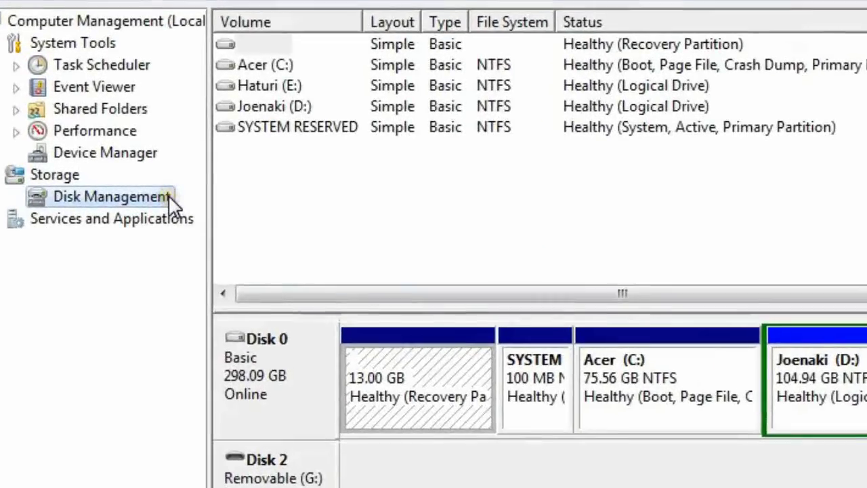
- Start a new VHD and set its location to E:\Win10.vhd
{"action": "right_click", "coordinate": [165, 192]}
{"action": "left_click", "coordinate": [201, 270]}
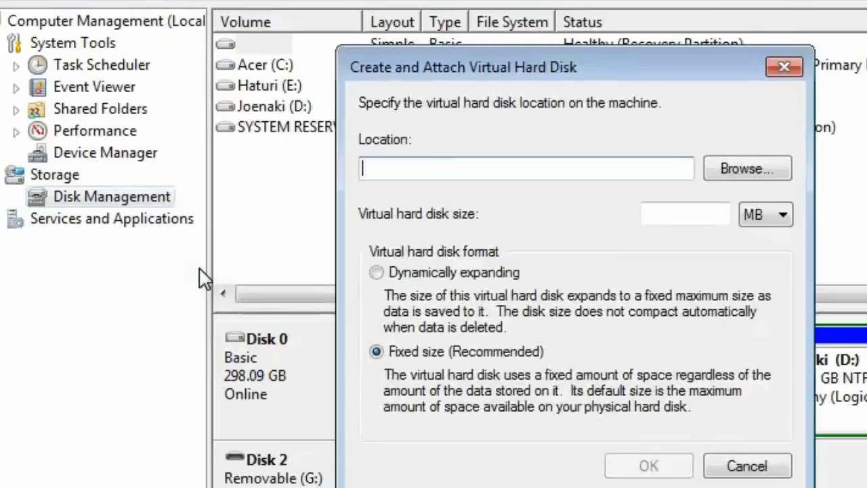
{"action": "left_click", "coordinate": [713, 166]}
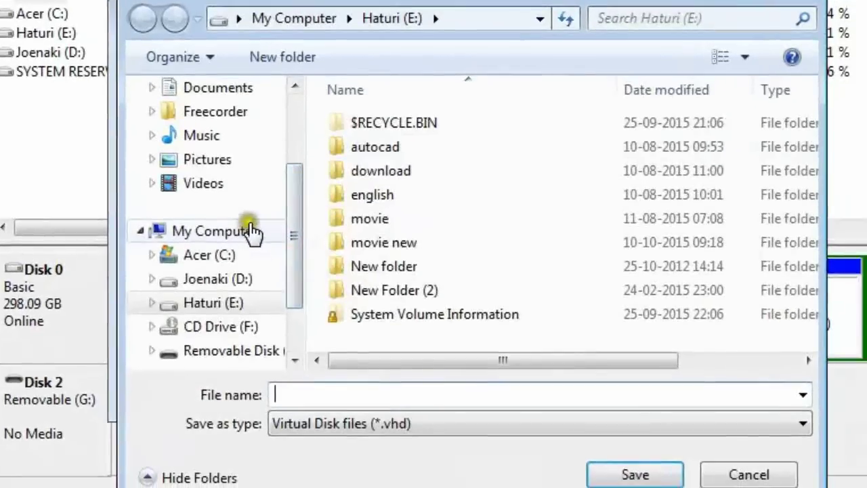
{"action": "left_click", "coordinate": [314, 248]}
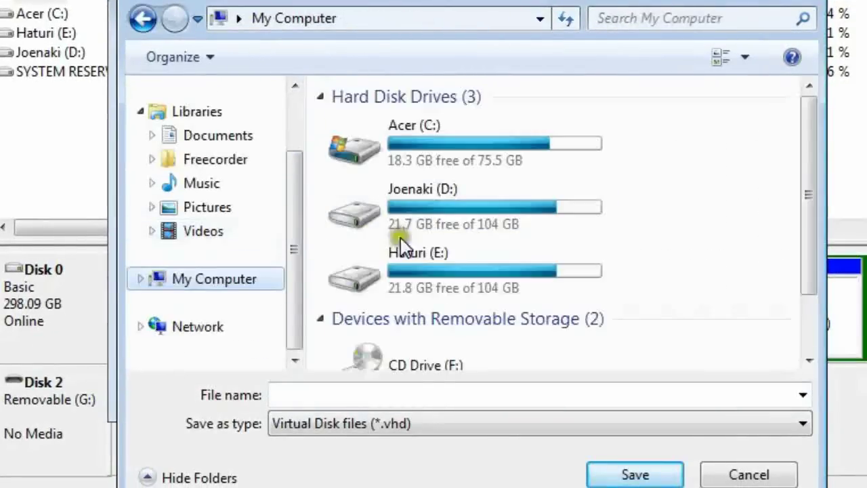
{"action": "left_click", "coordinate": [450, 276]}
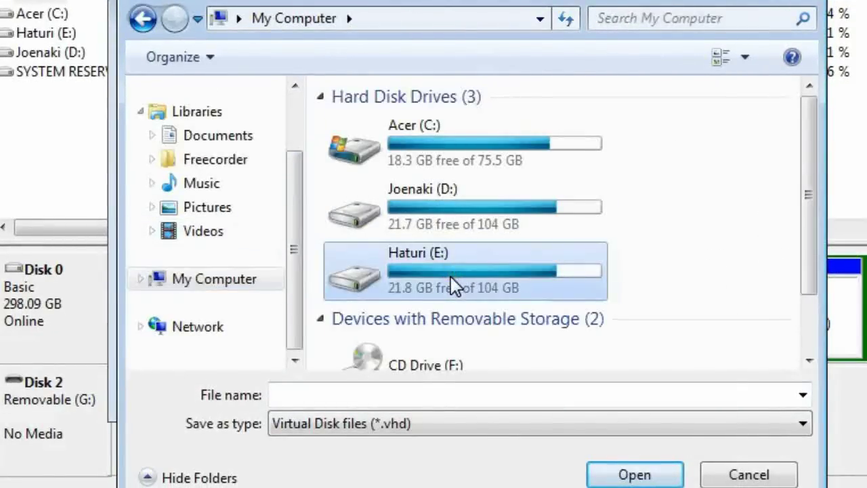
{"action": "double_click", "coordinate": [451, 276]}
{"action": "left_click", "coordinate": [374, 395]}
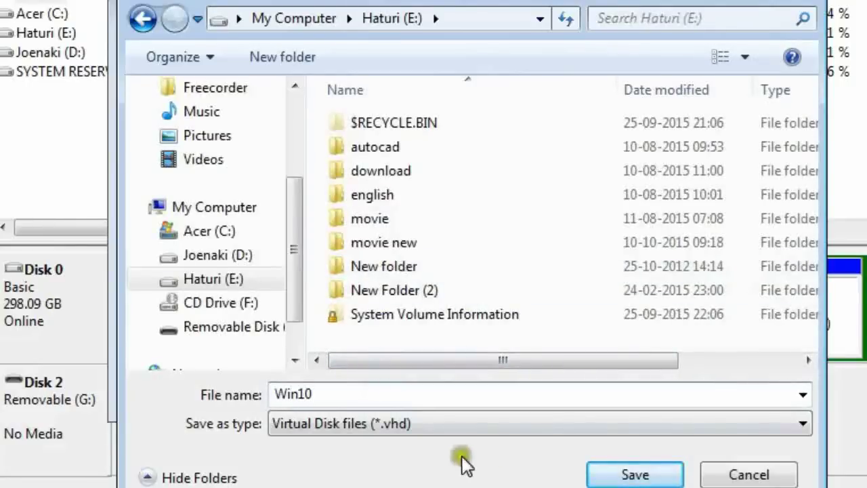
{"action": "left_click", "coordinate": [630, 472]}
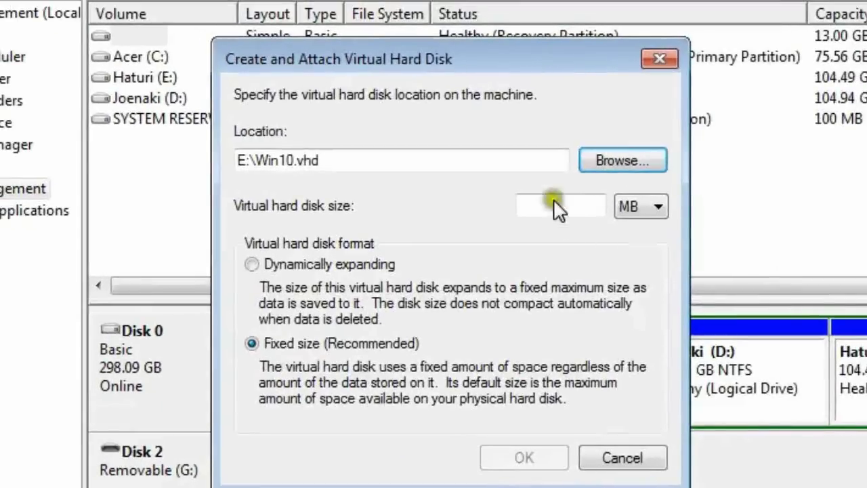
- Make it a 10 GB dynamically expanding disk and create it
{"action": "left_click", "coordinate": [591, 194]}
{"action": "left_click", "coordinate": [626, 244]}
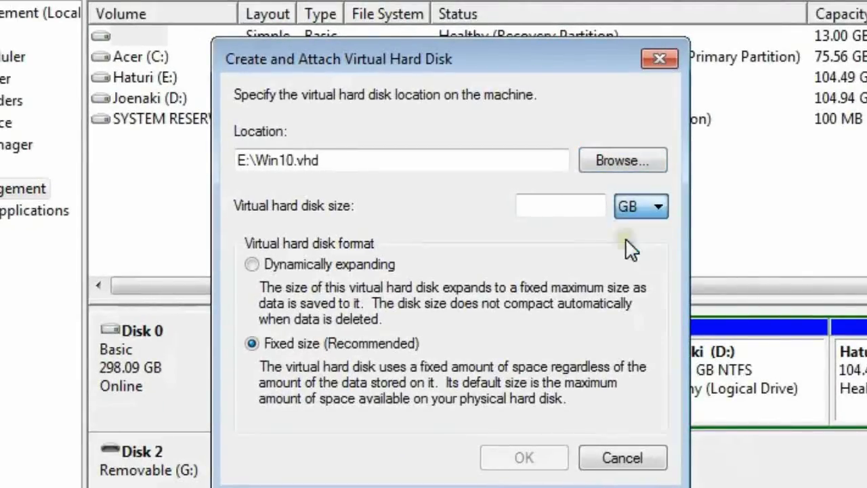
{"action": "left_click", "coordinate": [597, 207]}
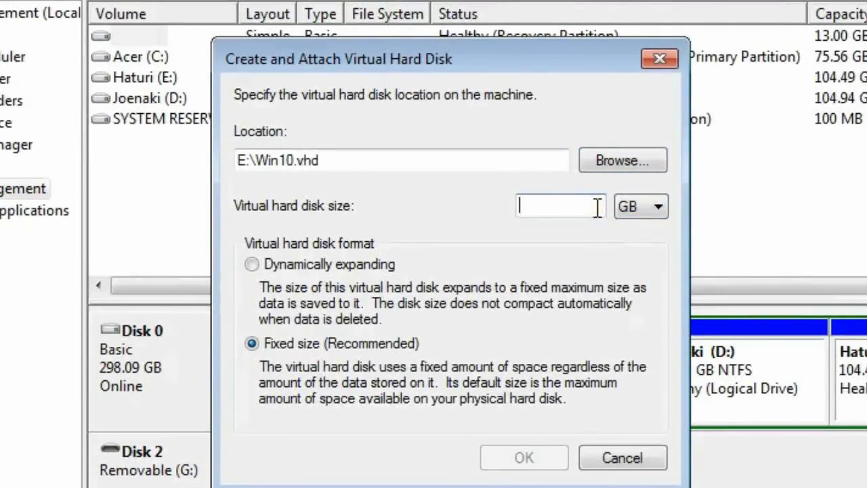
{"action": "type", "text": "10"}
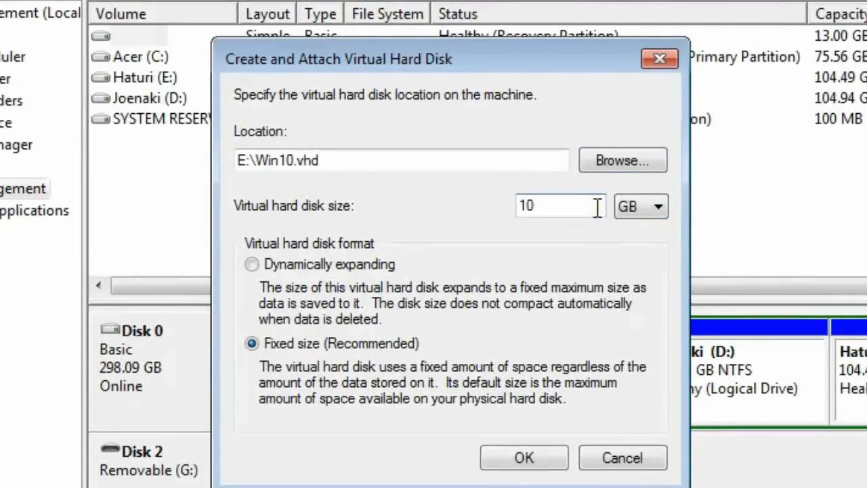
{"action": "left_click", "coordinate": [351, 261]}
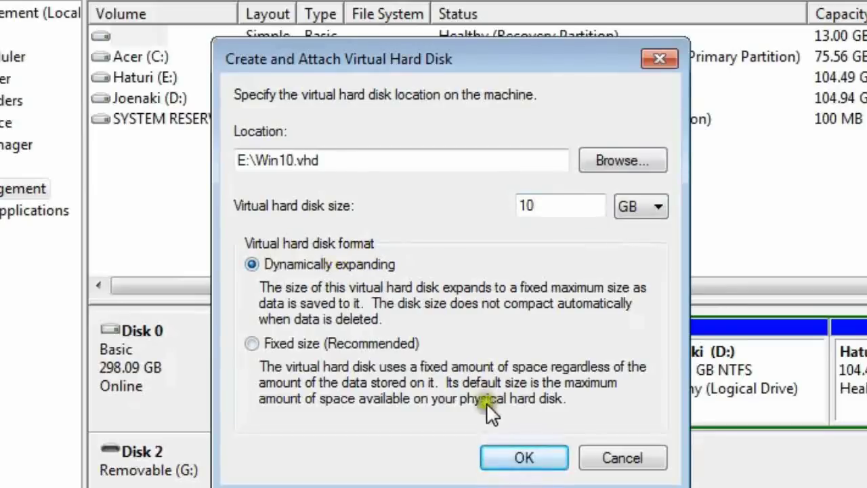
{"action": "left_click", "coordinate": [493, 457]}
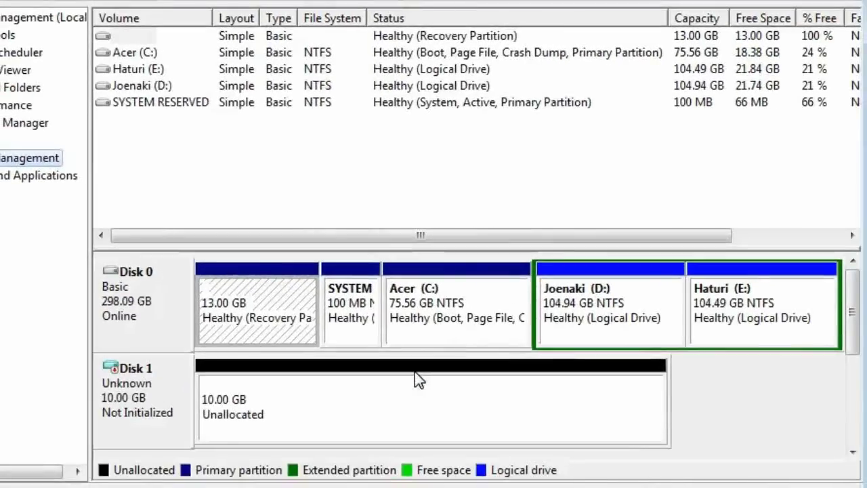
- Initialize Disk 1 with the MBR partition style
{"action": "left_click", "coordinate": [170, 383]}
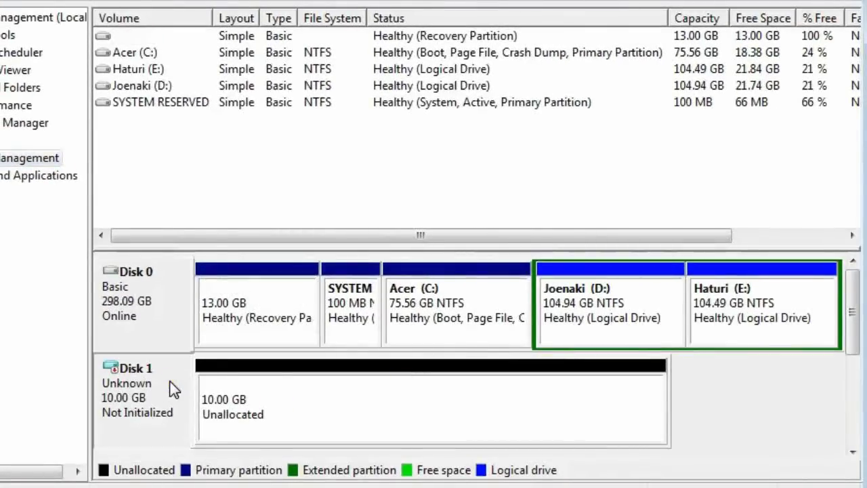
{"action": "right_click", "coordinate": [172, 379]}
{"action": "left_click", "coordinate": [223, 257]}
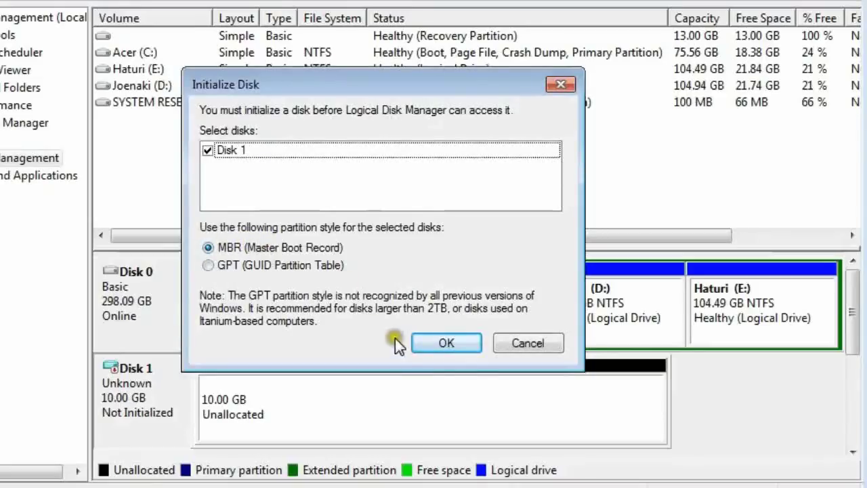
{"action": "left_click", "coordinate": [419, 342]}
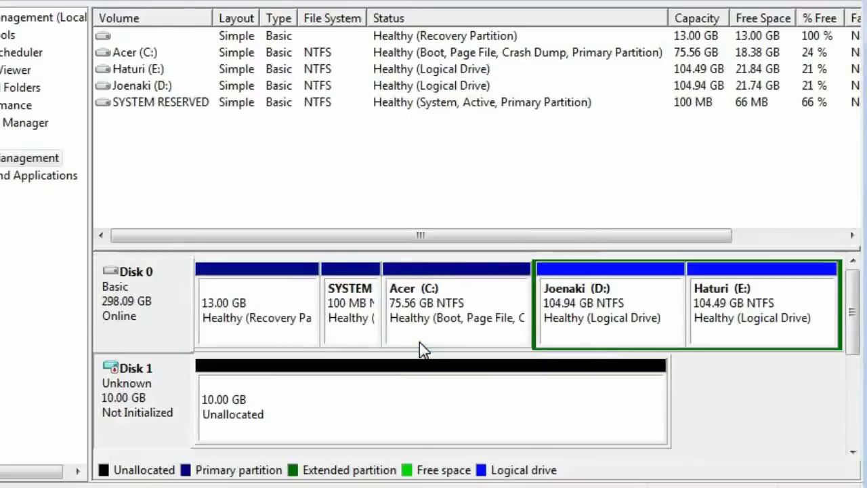
- Create a full-size 10237 MB simple volume on drive H: labelled 'Win10'
{"action": "left_click", "coordinate": [283, 406]}
{"action": "right_click", "coordinate": [283, 405]}
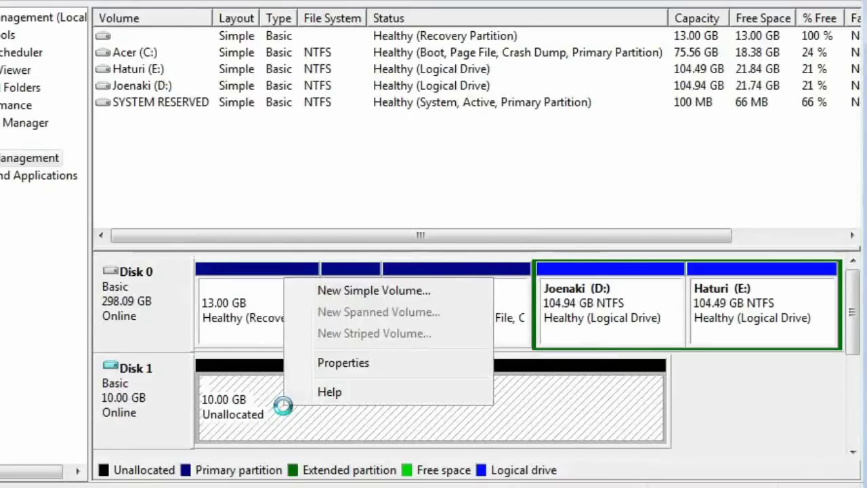
{"action": "left_click", "coordinate": [337, 287]}
{"action": "left_click", "coordinate": [488, 385]}
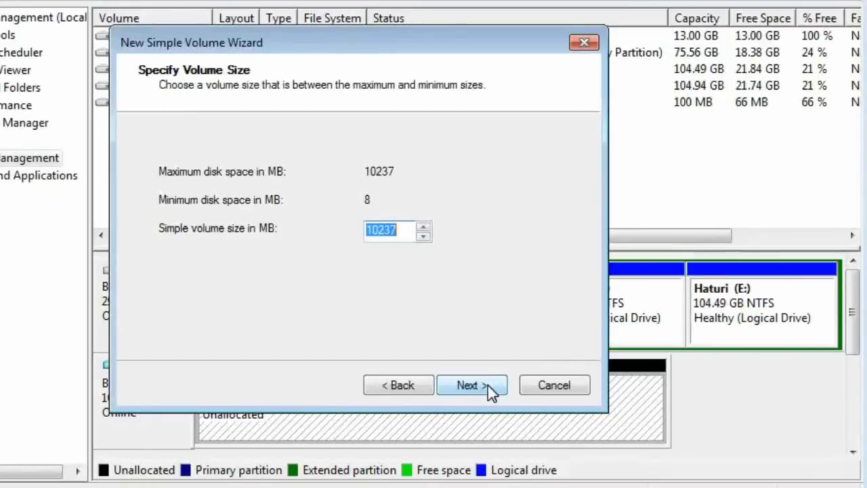
{"action": "left_click", "coordinate": [488, 385]}
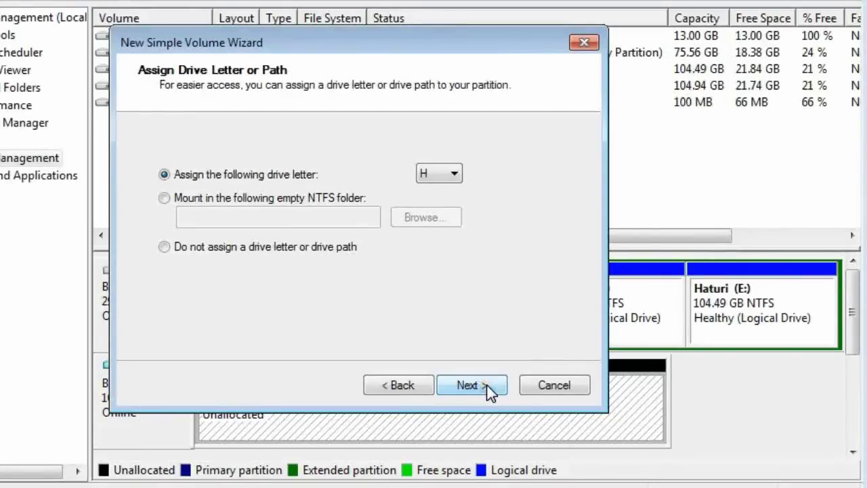
{"action": "left_click", "coordinate": [488, 385]}
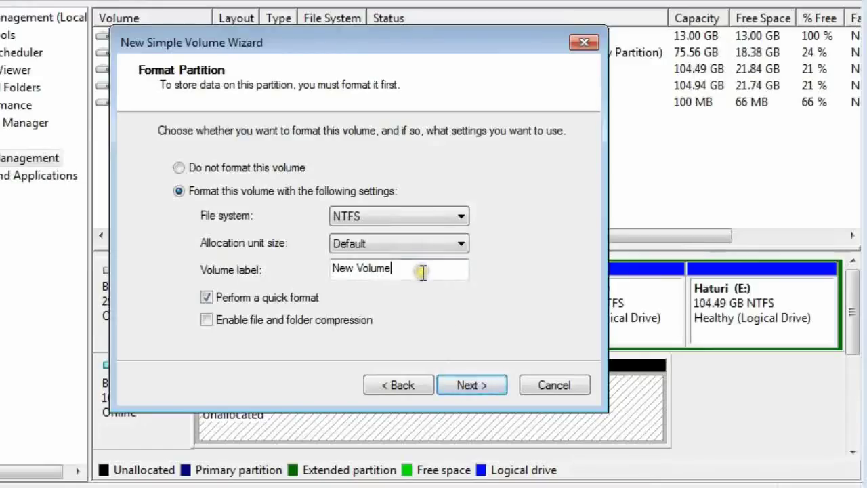
{"action": "left_click_drag", "start_coordinate": [420, 270], "coordinate": [296, 256]}
{"action": "type", "text": "Win10"}
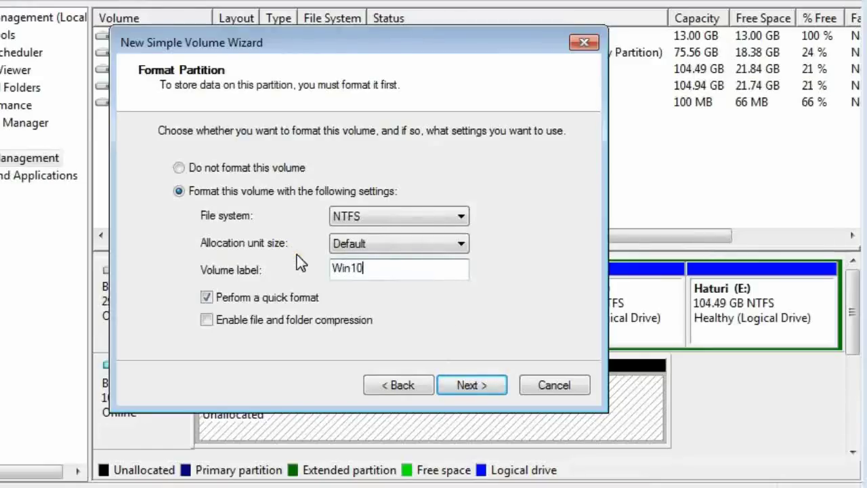
{"action": "left_click", "coordinate": [452, 388]}
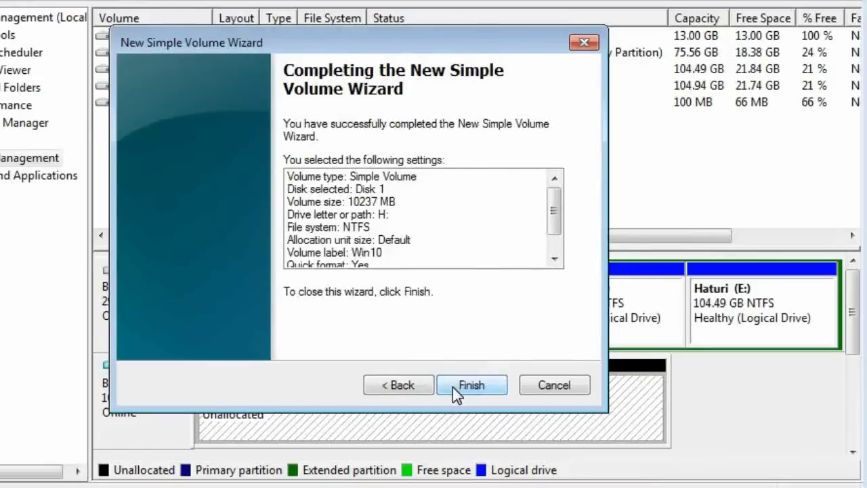
{"action": "left_click", "coordinate": [453, 387]}
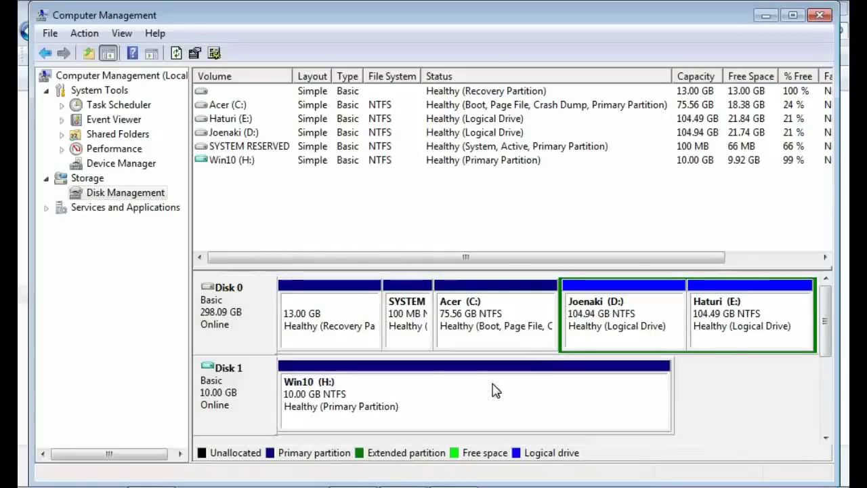
{"action": "left_click", "coordinate": [462, 390]}
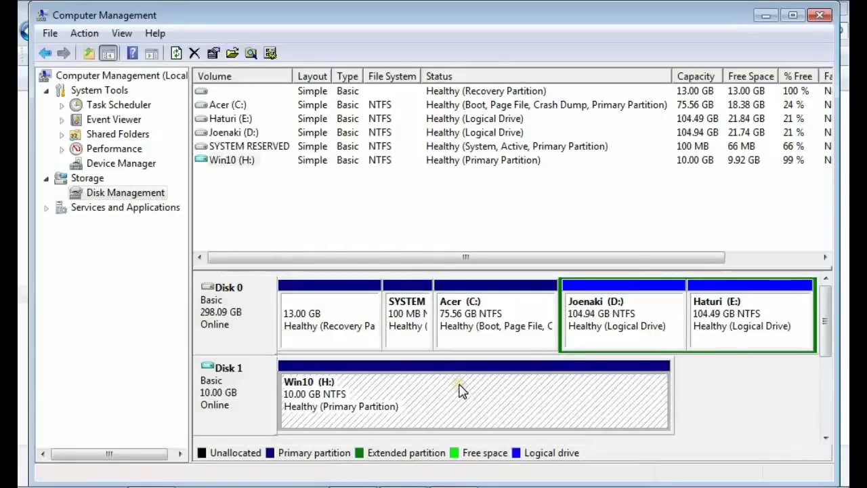
{"action": "right_click", "coordinate": [460, 391]}
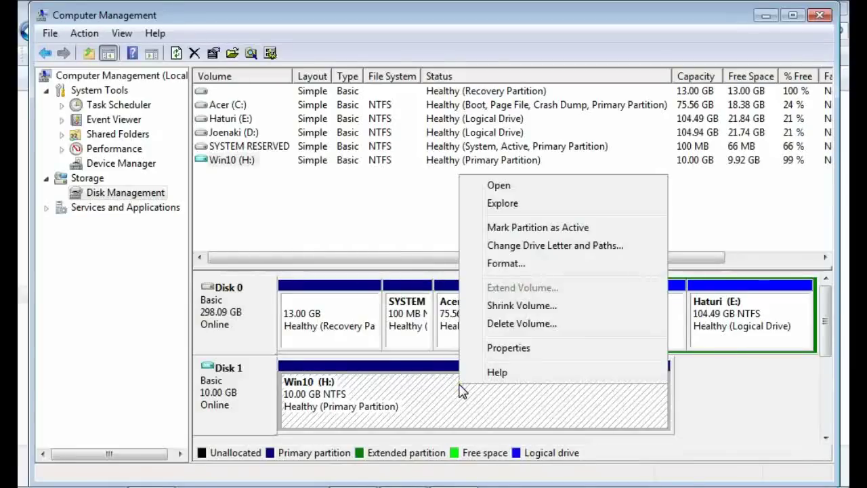
- Open Win10 (H:), then browse to the Windows 10 iso folder on Joenaki (D:)
{"action": "left_click", "coordinate": [499, 182]}
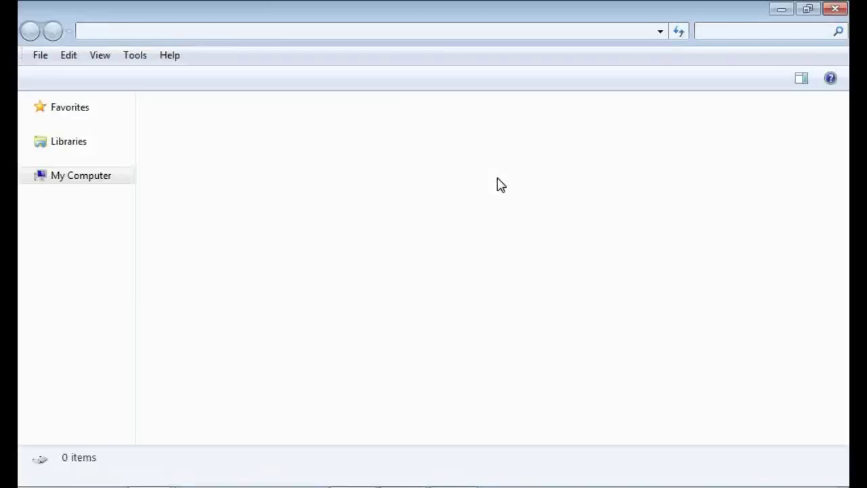
{"action": "left_click", "coordinate": [409, 271]}
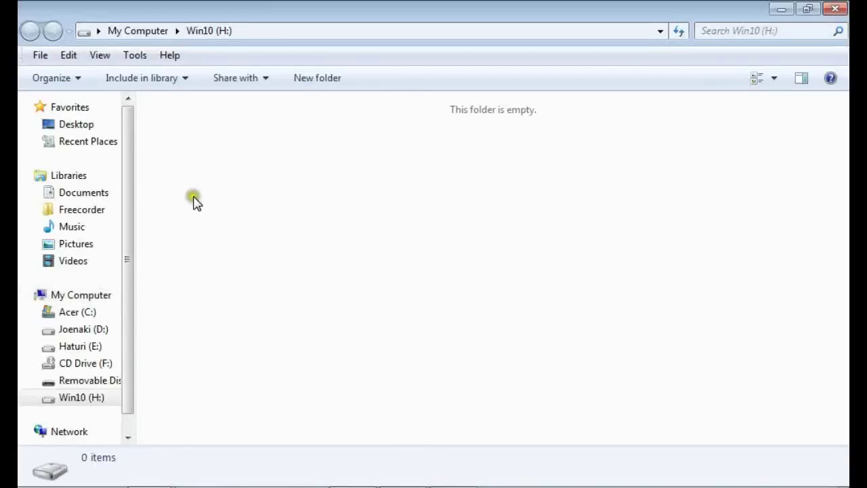
{"action": "left_click", "coordinate": [89, 296]}
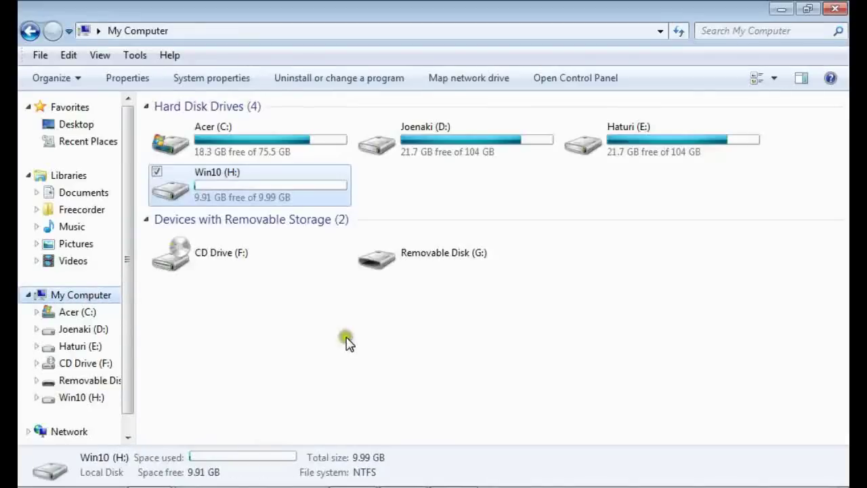
{"action": "double_click", "coordinate": [422, 155]}
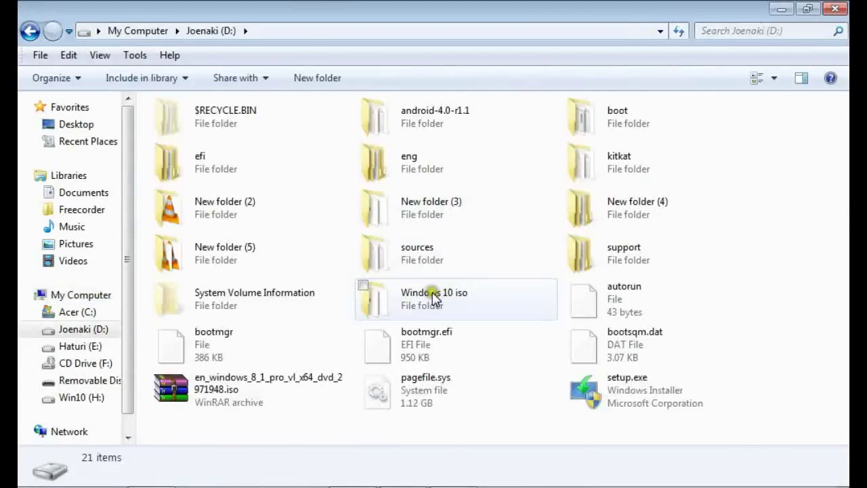
{"action": "double_click", "coordinate": [436, 295]}
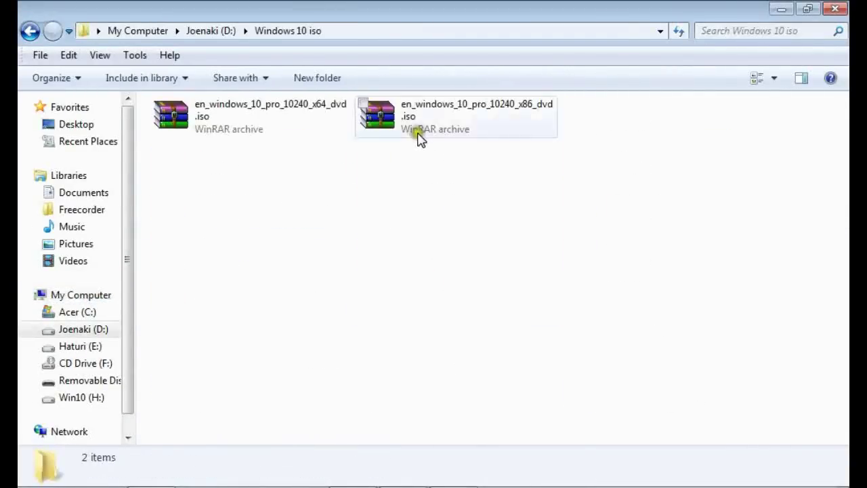
- Mount the x86 Windows 10 ISO to drive F: with WinArchiver
{"action": "left_click", "coordinate": [418, 135]}
{"action": "right_click", "coordinate": [418, 135]}
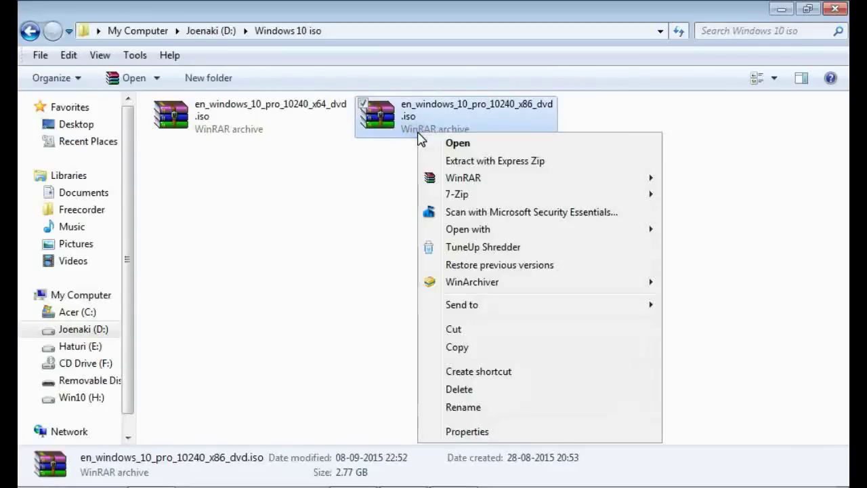
{"action": "mouse_move", "coordinate": [456, 288]}
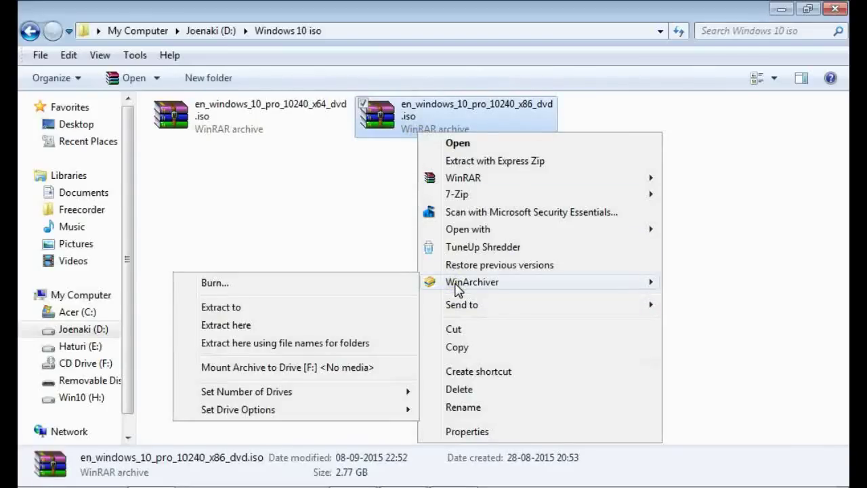
{"action": "left_click", "coordinate": [355, 369]}
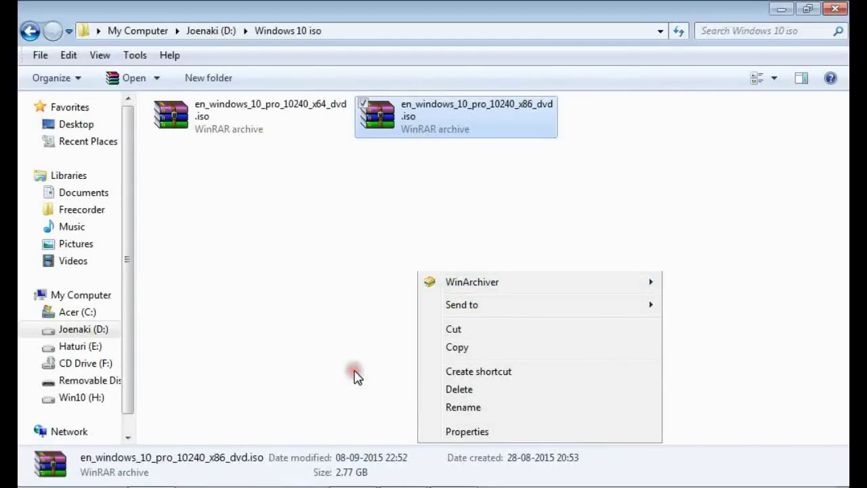
{"action": "left_click", "coordinate": [225, 379]}
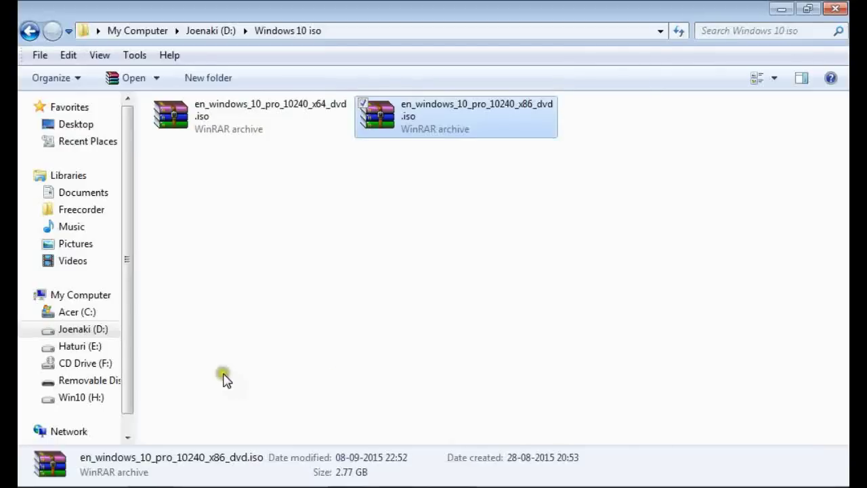
- Open F:\sources, sort the files by size, and select install.wim
{"action": "left_click", "coordinate": [38, 365]}
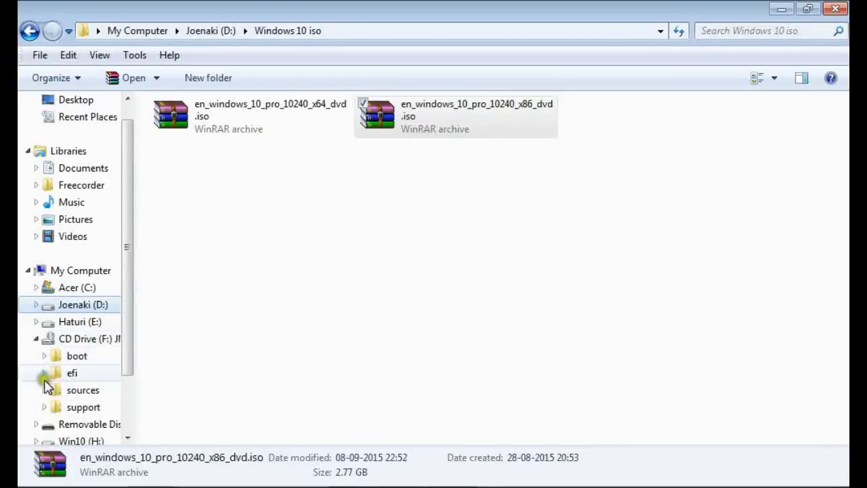
{"action": "left_click", "coordinate": [54, 391]}
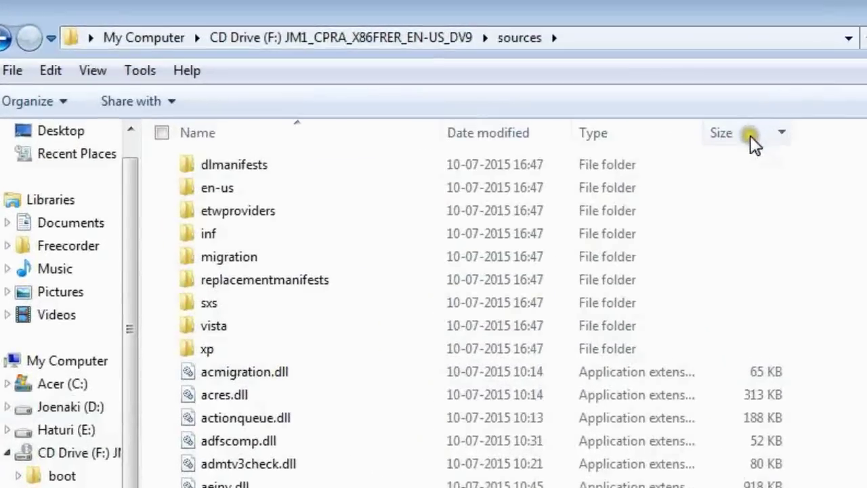
{"action": "left_click", "coordinate": [587, 103]}
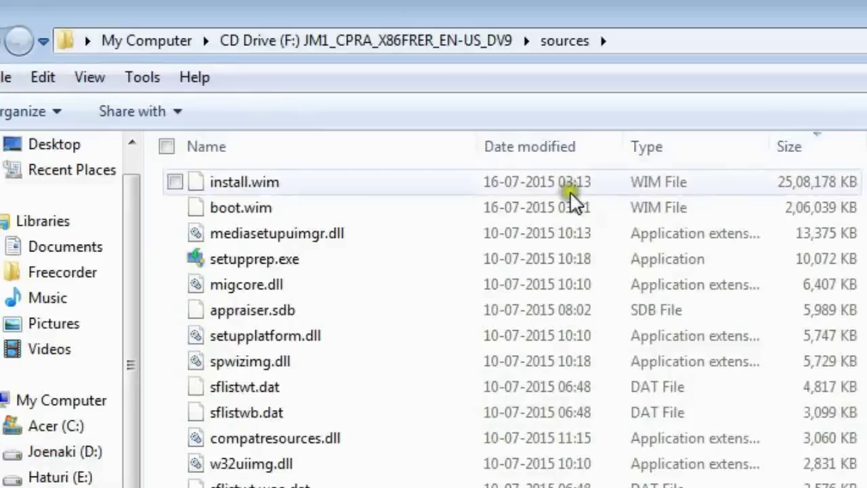
{"action": "left_click", "coordinate": [497, 186]}
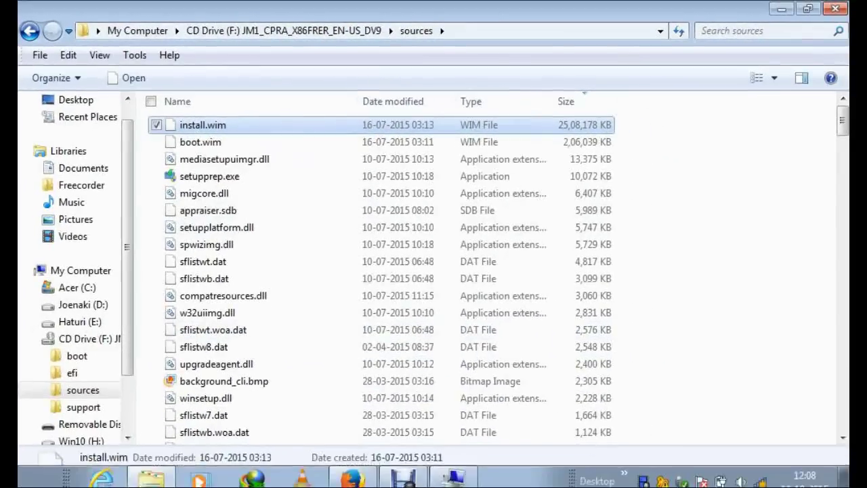
{"action": "left_click", "coordinate": [352, 472]}
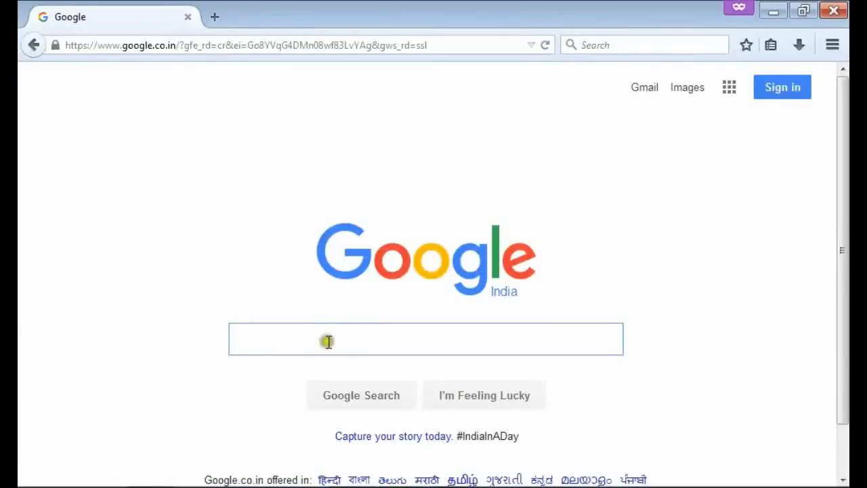
- Search 'gimagex', download the zip from the GImageX AutoIt page, and open it in WinArchiver
{"action": "type", "text": "gimage"}
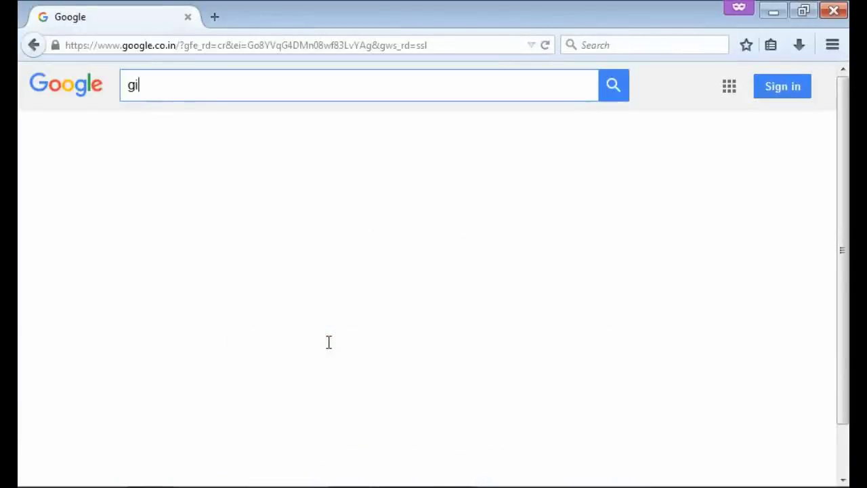
{"action": "type", "text": "x"}
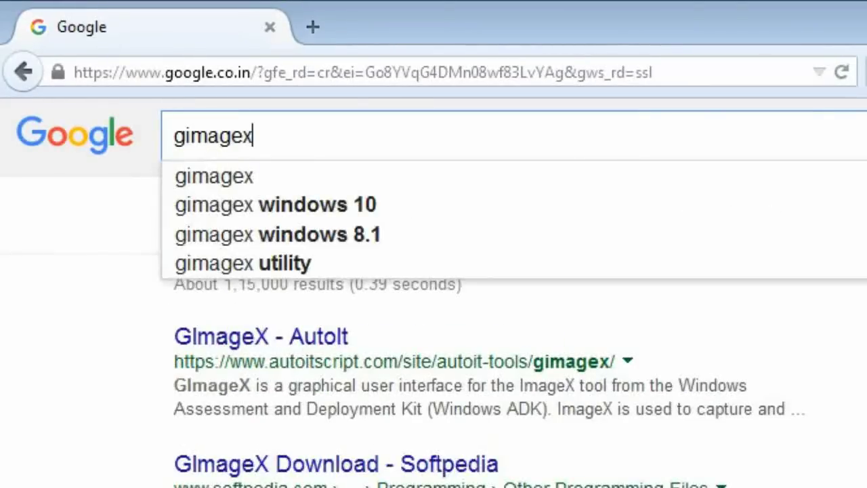
{"action": "left_click", "coordinate": [332, 337]}
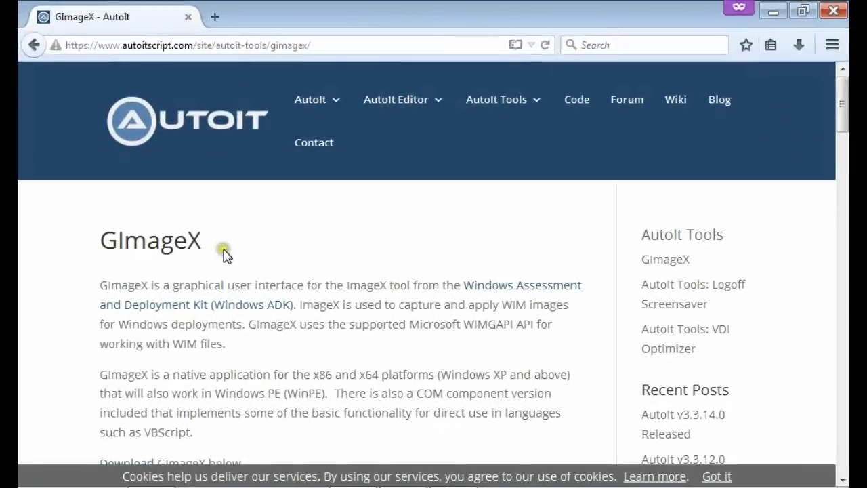
{"action": "scroll", "coordinate": [227, 256], "scroll_direction": "down", "scroll_amount": 8}
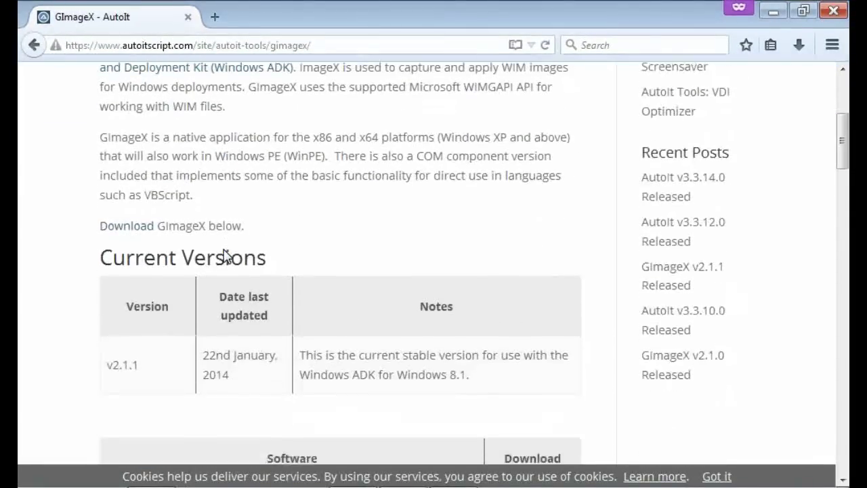
{"action": "scroll", "coordinate": [227, 256], "scroll_direction": "down", "scroll_amount": 6}
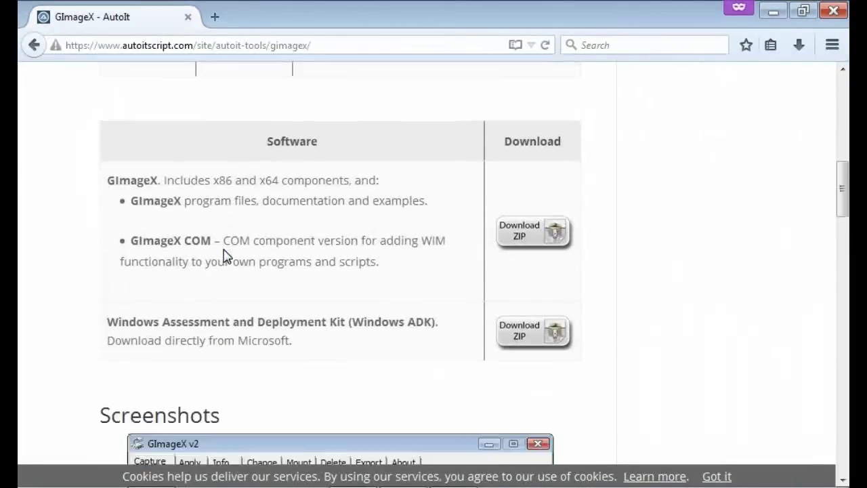
{"action": "left_click", "coordinate": [524, 231]}
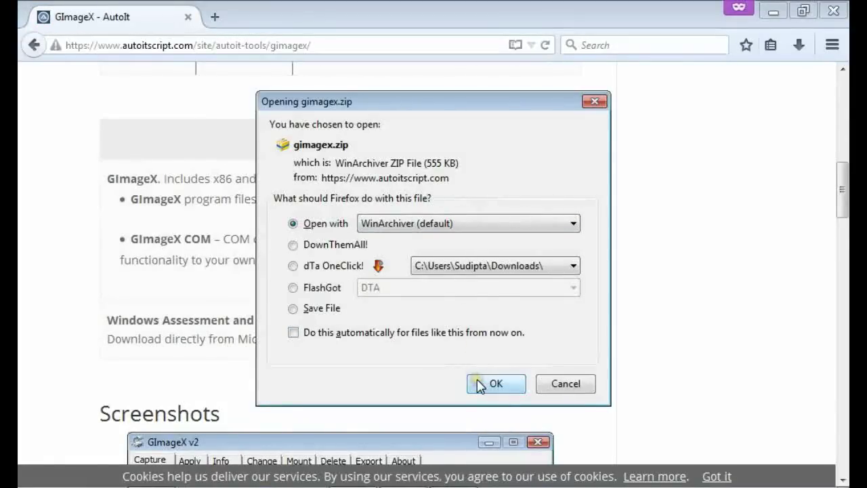
{"action": "left_click", "coordinate": [480, 386]}
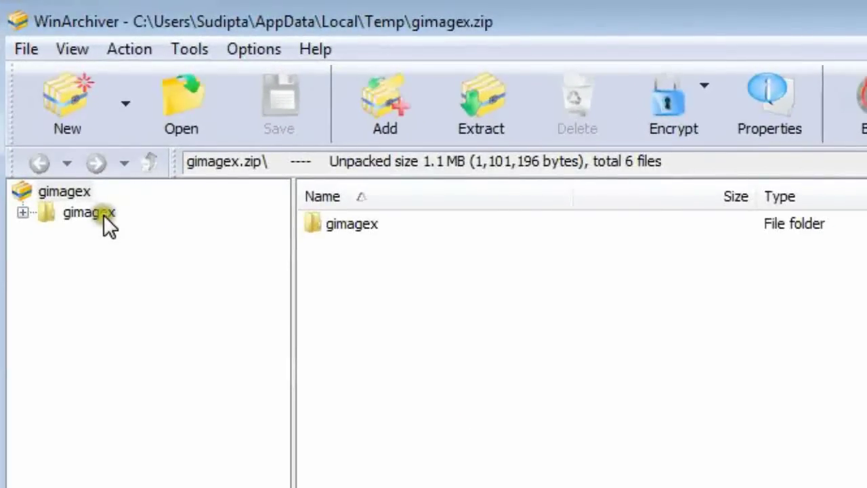
- Run gimagex.exe from the archive's gimagex\x86 folder directly, without extracting
{"action": "left_click", "coordinate": [103, 214]}
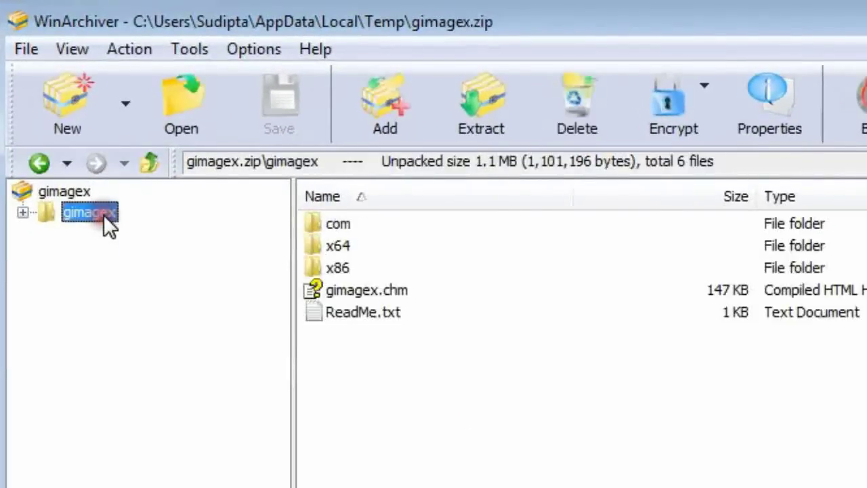
{"action": "double_click", "coordinate": [315, 266]}
{"action": "left_click", "coordinate": [348, 224]}
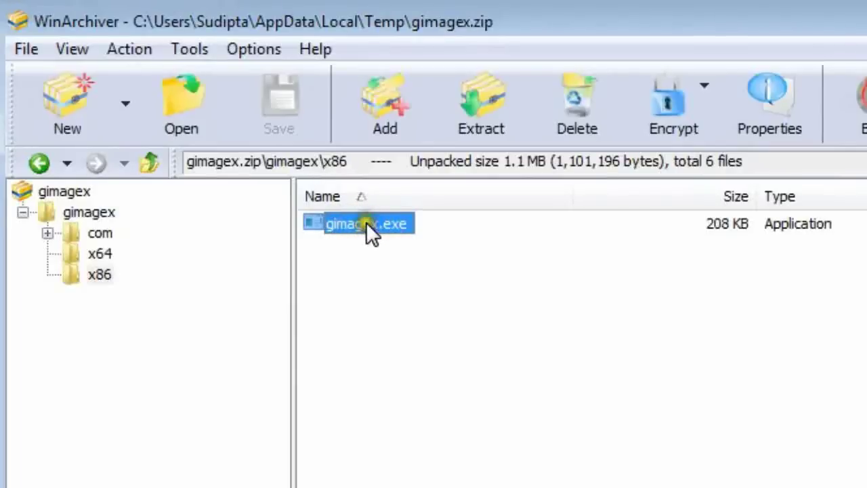
{"action": "double_click", "coordinate": [366, 223]}
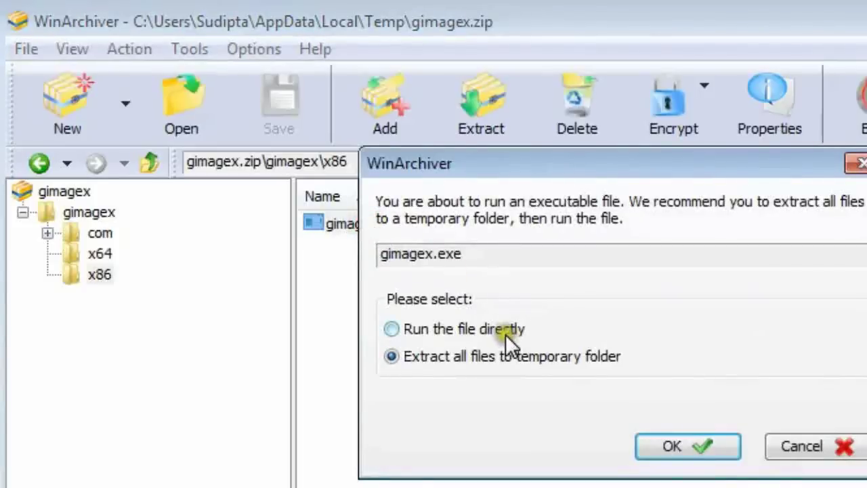
{"action": "left_click", "coordinate": [506, 334]}
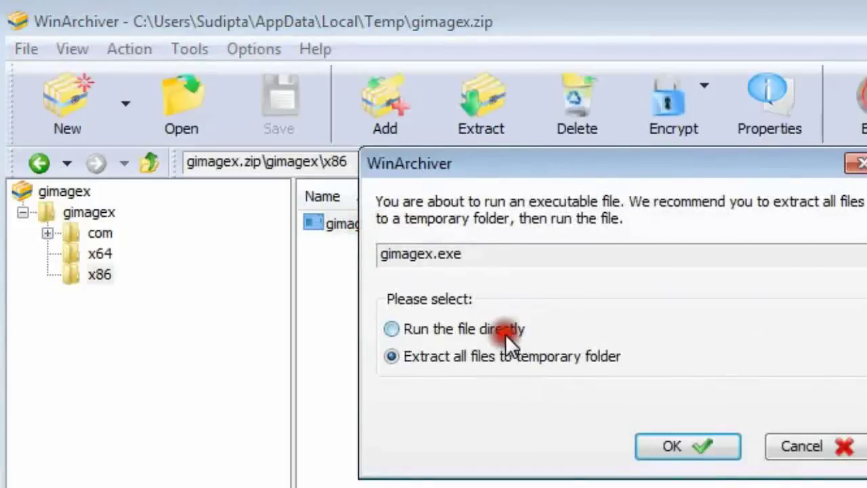
{"action": "left_click", "coordinate": [651, 448]}
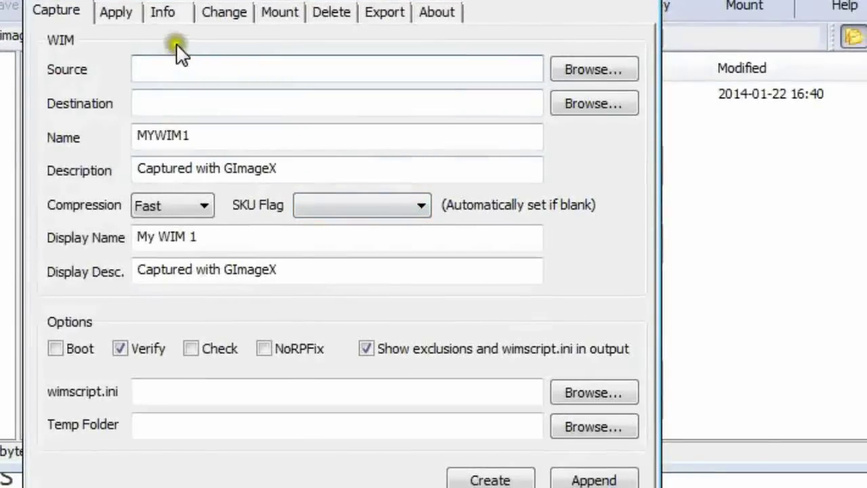
- On the Apply tab, set the source image to F:\sources\install.wim
{"action": "left_click", "coordinate": [110, 17]}
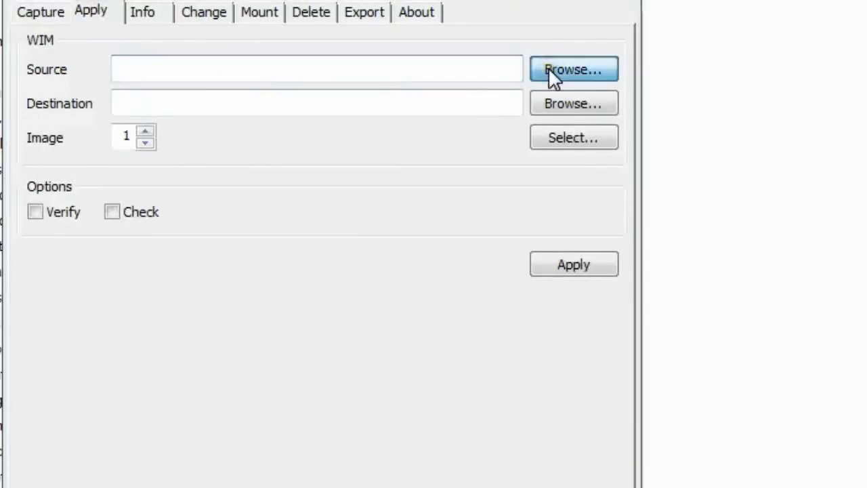
{"action": "left_click", "coordinate": [550, 69]}
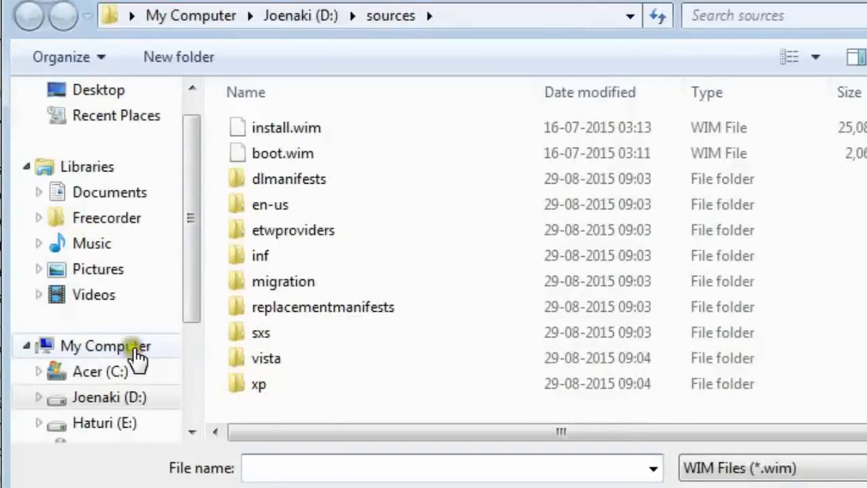
{"action": "left_click", "coordinate": [134, 349]}
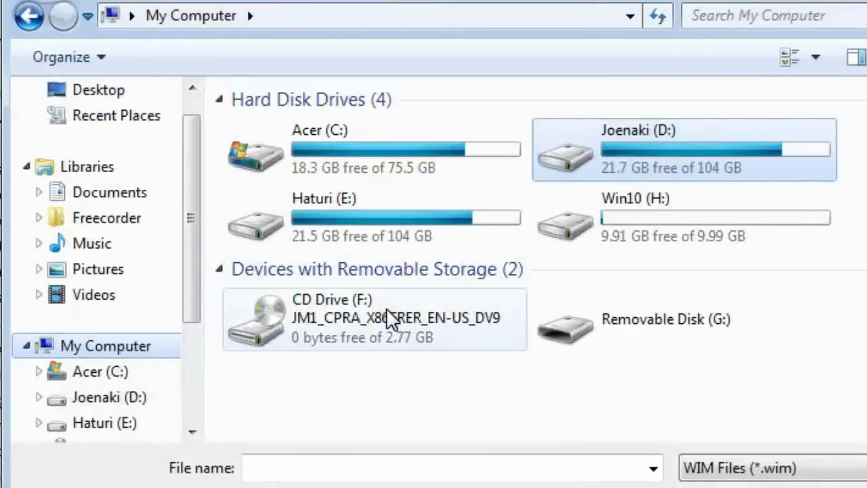
{"action": "double_click", "coordinate": [391, 318]}
{"action": "left_click", "coordinate": [287, 179]}
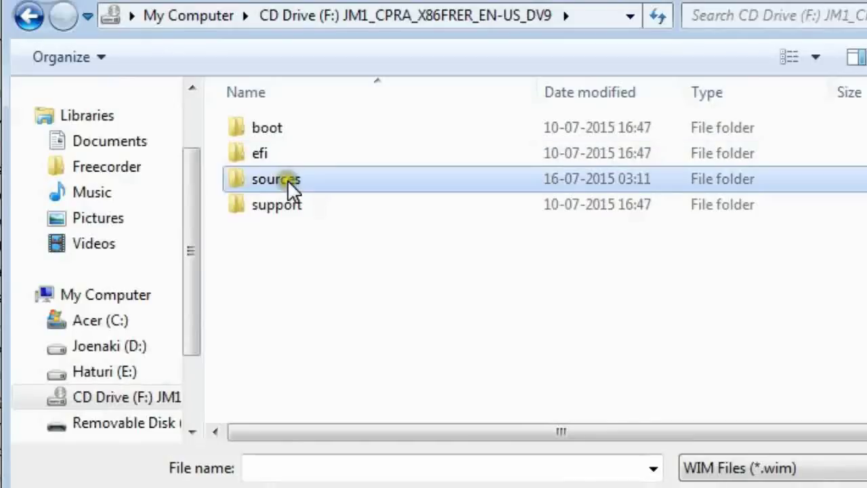
{"action": "double_click", "coordinate": [287, 180]}
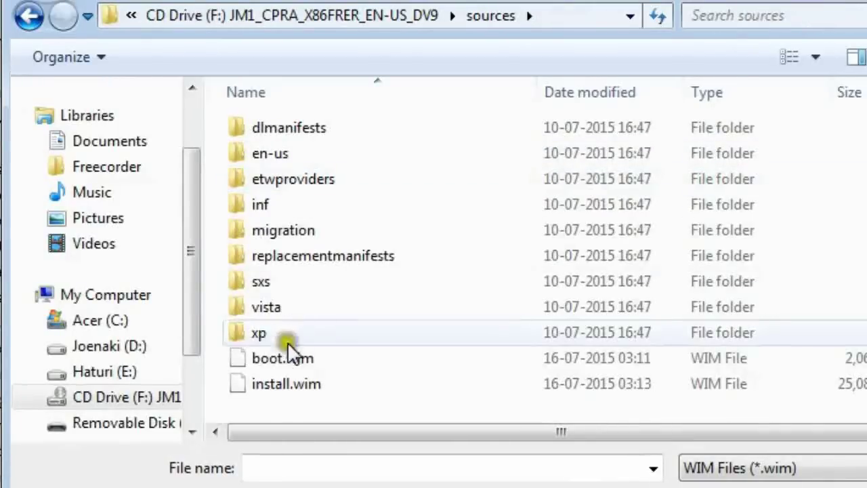
{"action": "left_click", "coordinate": [275, 385]}
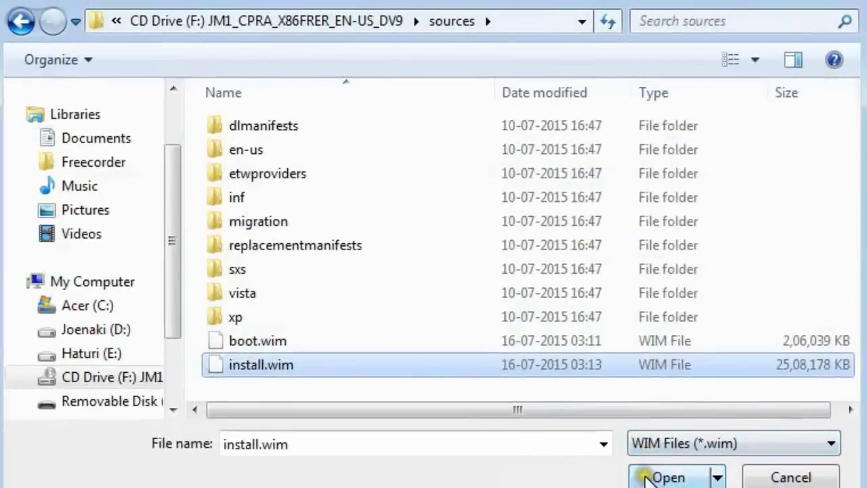
{"action": "left_click", "coordinate": [647, 478]}
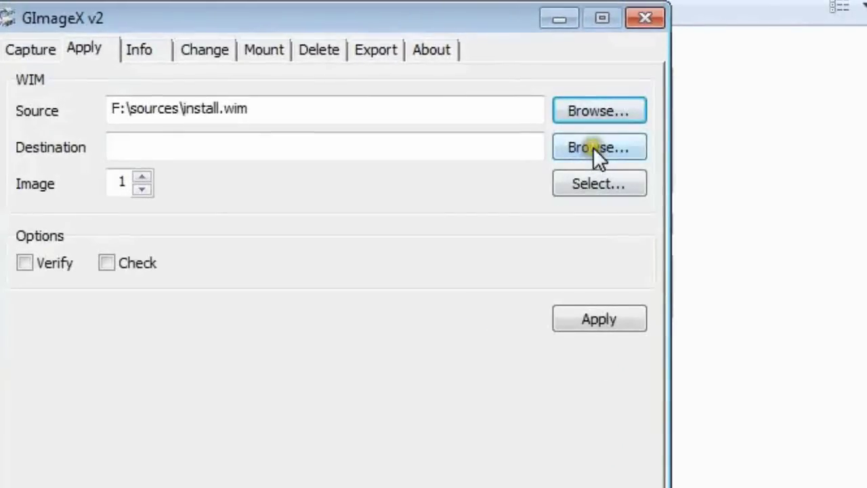
- Apply the image to the Win10 (H:) drive and dismiss the completion report
{"action": "left_click", "coordinate": [593, 147]}
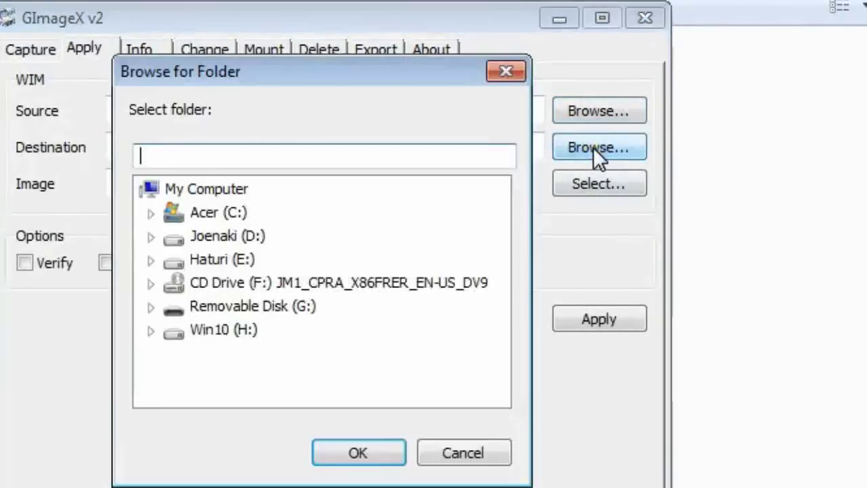
{"action": "left_click", "coordinate": [228, 329]}
{"action": "left_click", "coordinate": [350, 447]}
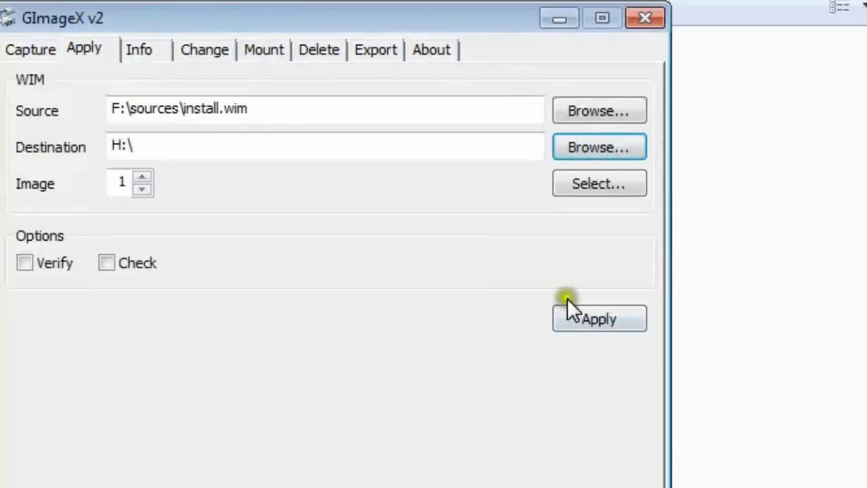
{"action": "left_click", "coordinate": [567, 312]}
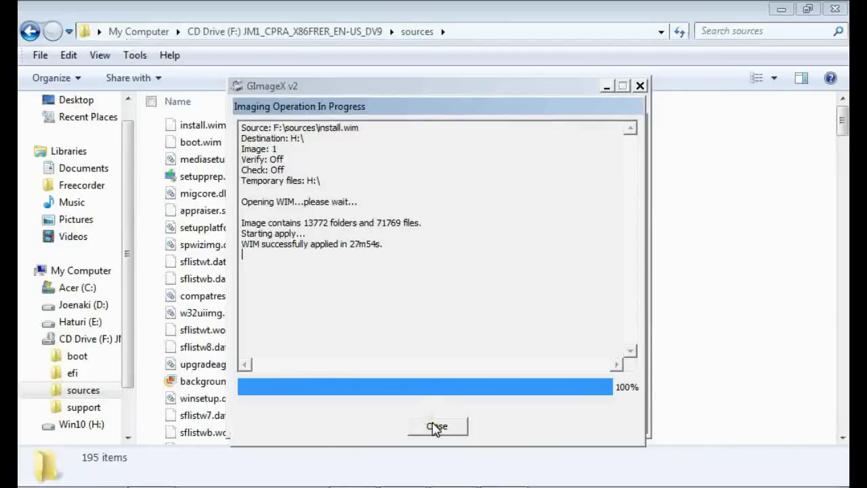
{"action": "left_click", "coordinate": [437, 427]}
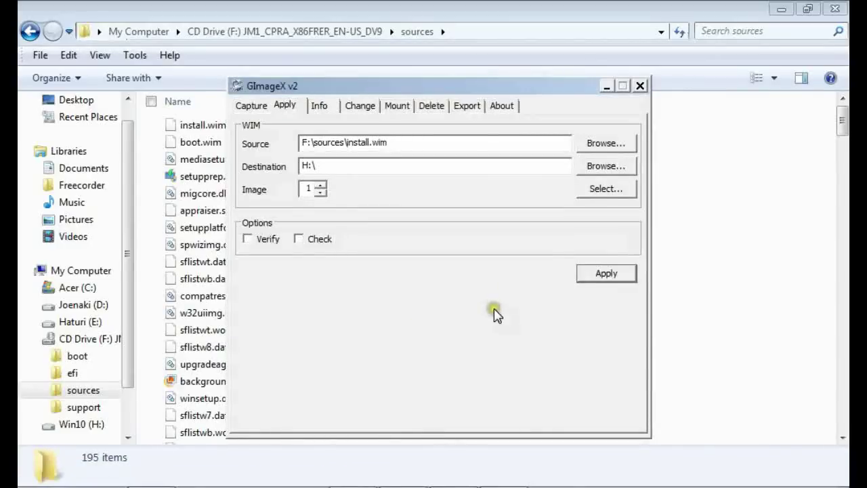
- Close GImageX and check the contents of Win10 (H:)
{"action": "left_click", "coordinate": [640, 87]}
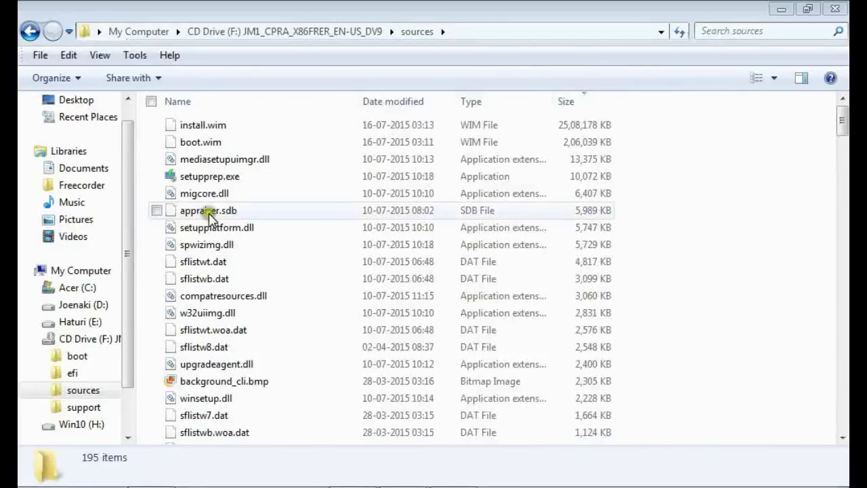
{"action": "left_click", "coordinate": [79, 269]}
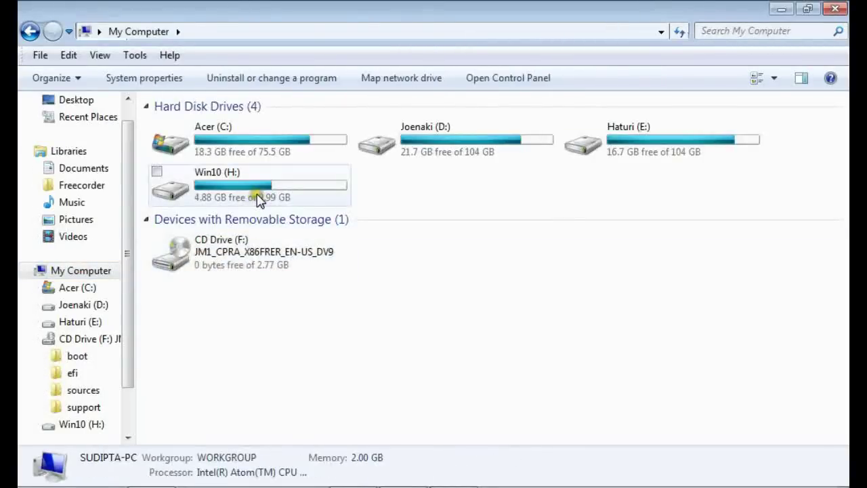
{"action": "double_click", "coordinate": [257, 197]}
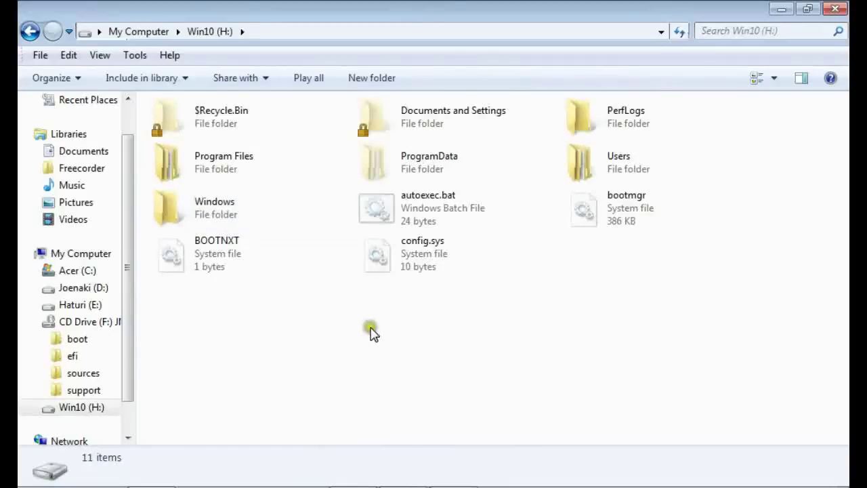
{"action": "left_click", "coordinate": [42, 34]}
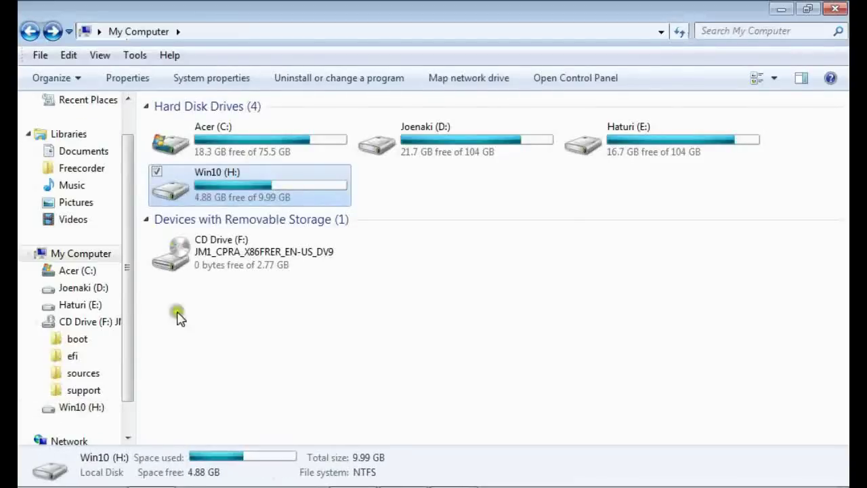
- Unmount the Windows 10 image from CD Drive (G:) via WinArchiver
{"action": "left_click", "coordinate": [264, 253]}
{"action": "right_click", "coordinate": [265, 252]}
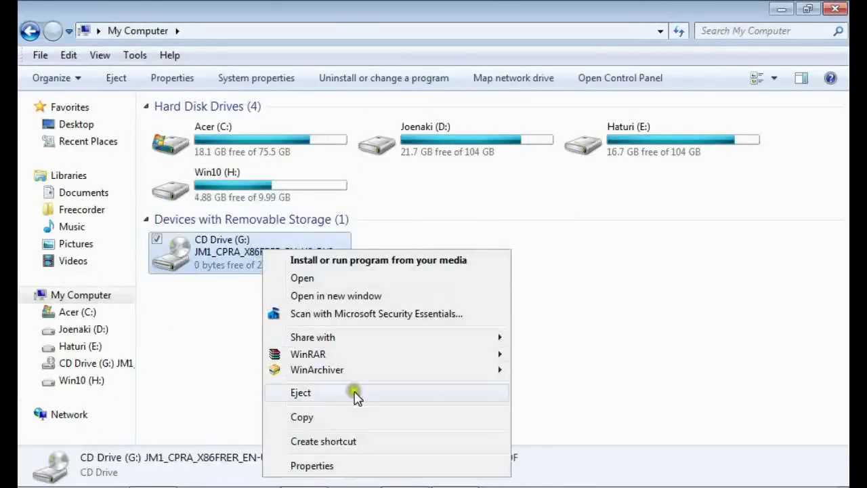
{"action": "mouse_move", "coordinate": [374, 374]}
{"action": "left_click", "coordinate": [334, 274]}
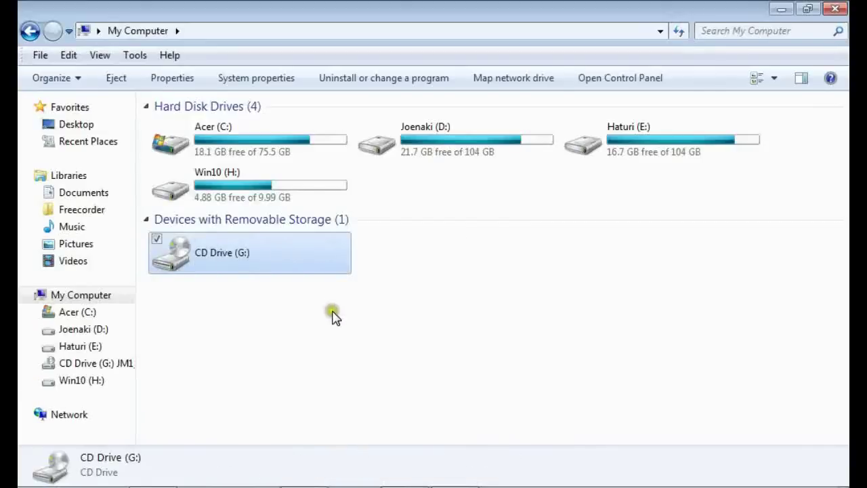
{"action": "left_click", "coordinate": [332, 314]}
- Take Disk 1 offline in Disk Management
{"action": "left_click", "coordinate": [387, 472]}
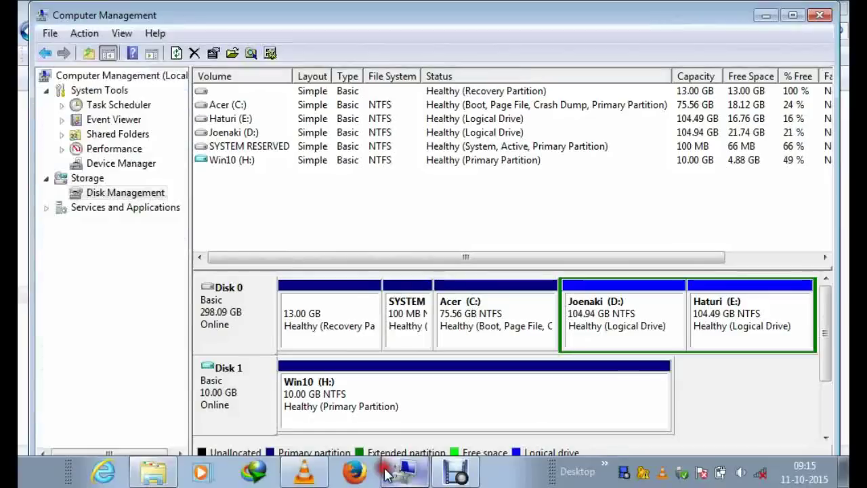
{"action": "right_click", "coordinate": [239, 387]}
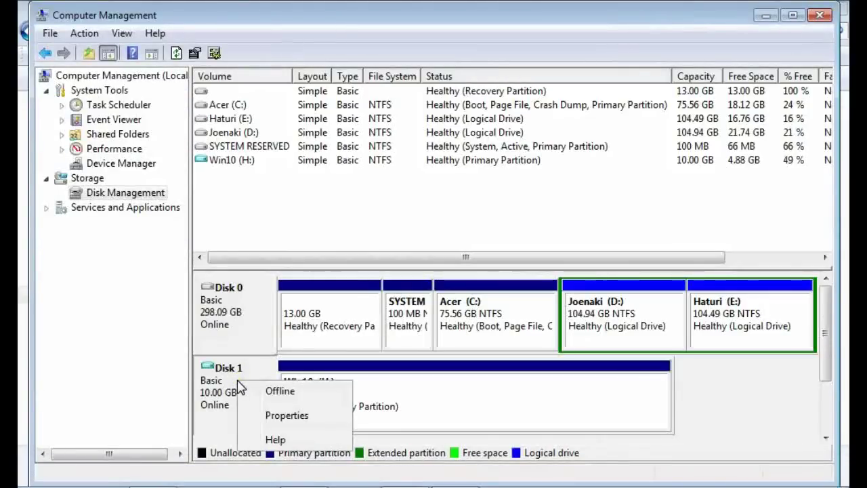
{"action": "left_click", "coordinate": [248, 392]}
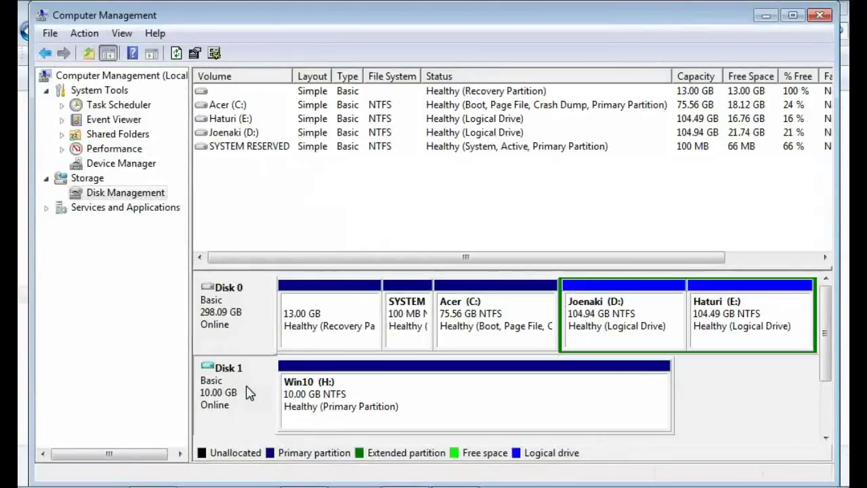
- Detach the Win10.vhd virtual disk and minimize Computer Management
{"action": "right_click", "coordinate": [249, 393]}
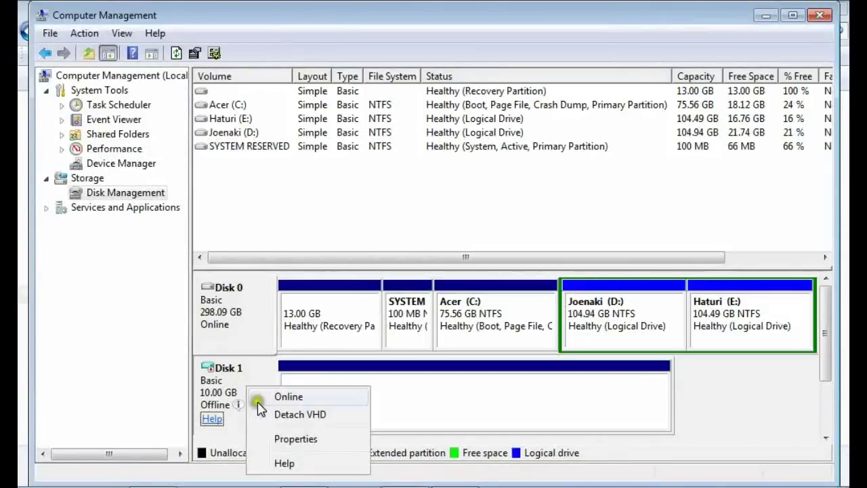
{"action": "left_click", "coordinate": [261, 414]}
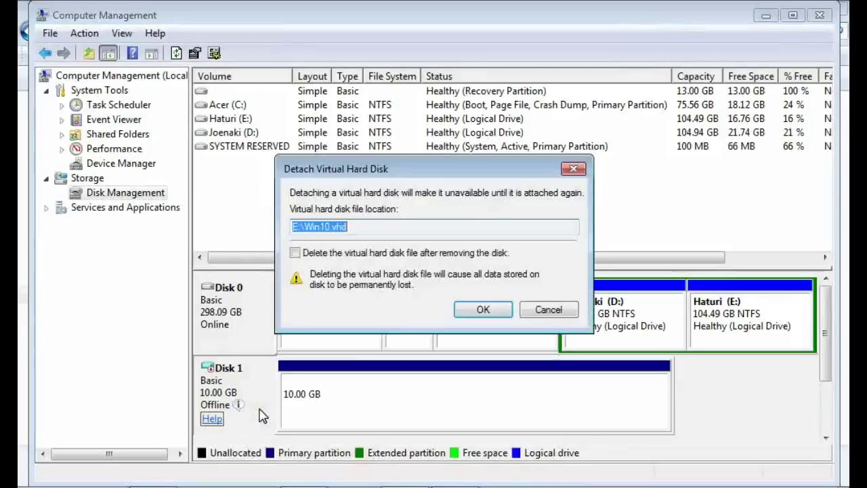
{"action": "left_click", "coordinate": [483, 309]}
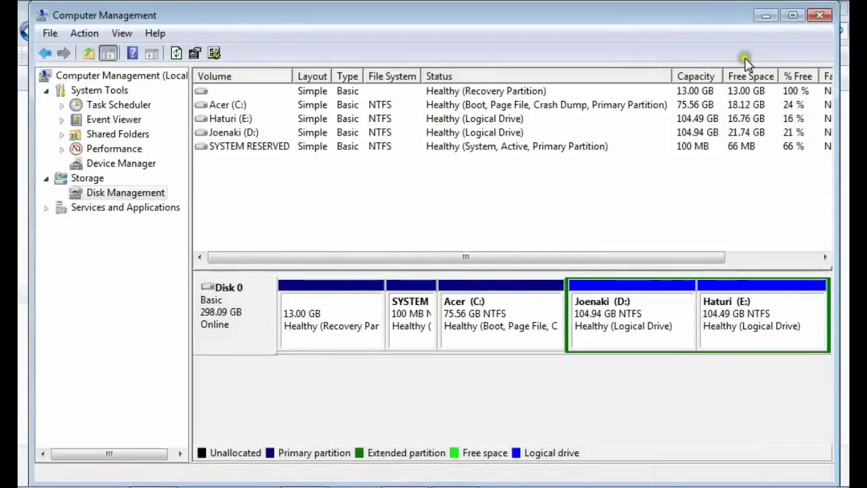
{"action": "left_click", "coordinate": [775, 20]}
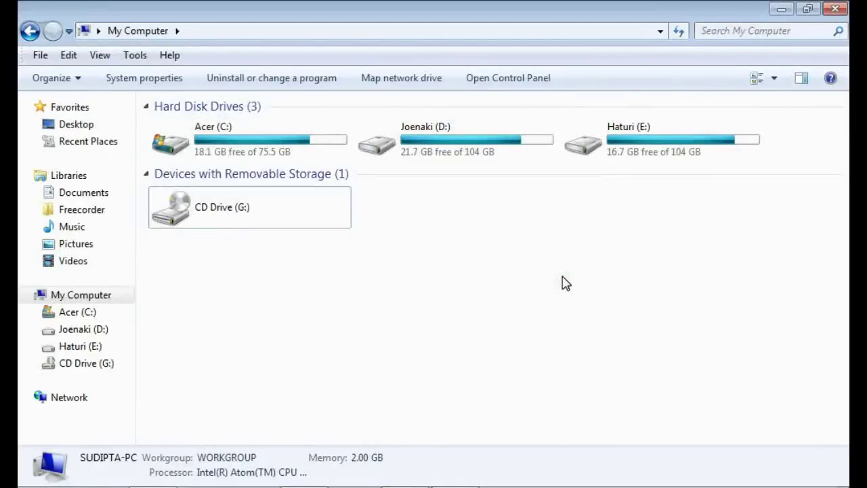
- Try sending Win10.vhd from Haturi (E:) to the NEOM drive
{"action": "left_click", "coordinate": [508, 367]}
{"action": "double_click", "coordinate": [609, 197]}
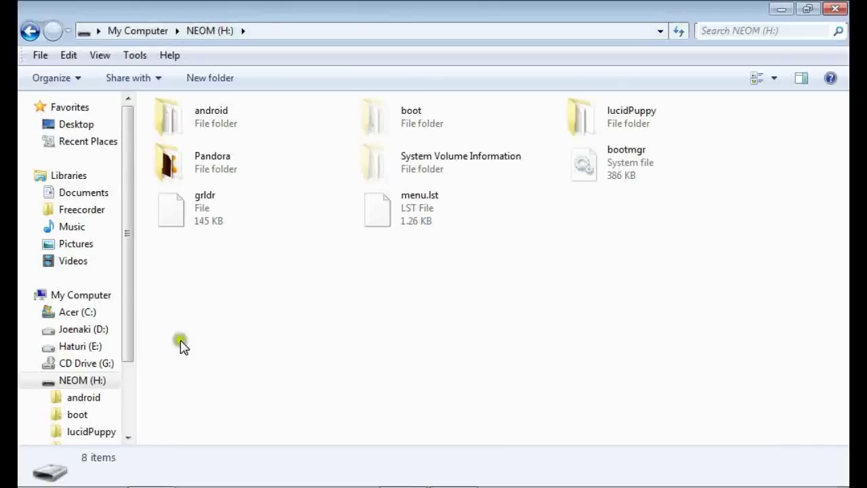
{"action": "left_click", "coordinate": [92, 347]}
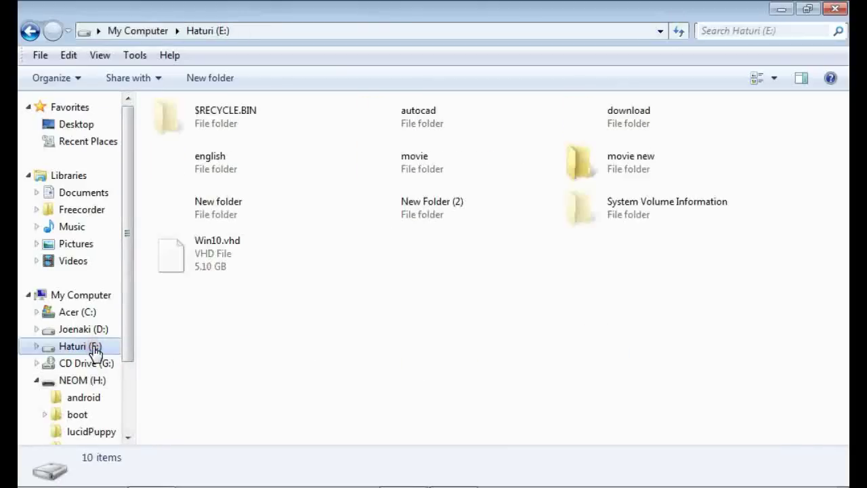
{"action": "left_click", "coordinate": [203, 242]}
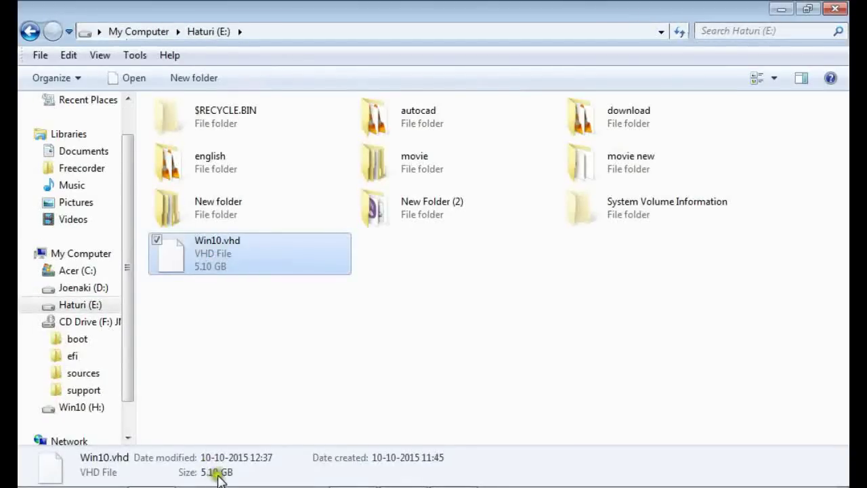
{"action": "right_click", "coordinate": [233, 266]}
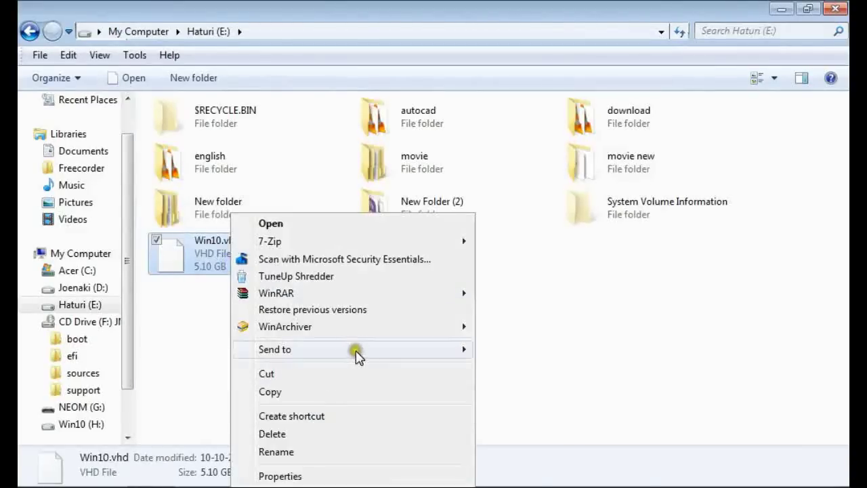
{"action": "mouse_move", "coordinate": [356, 354]}
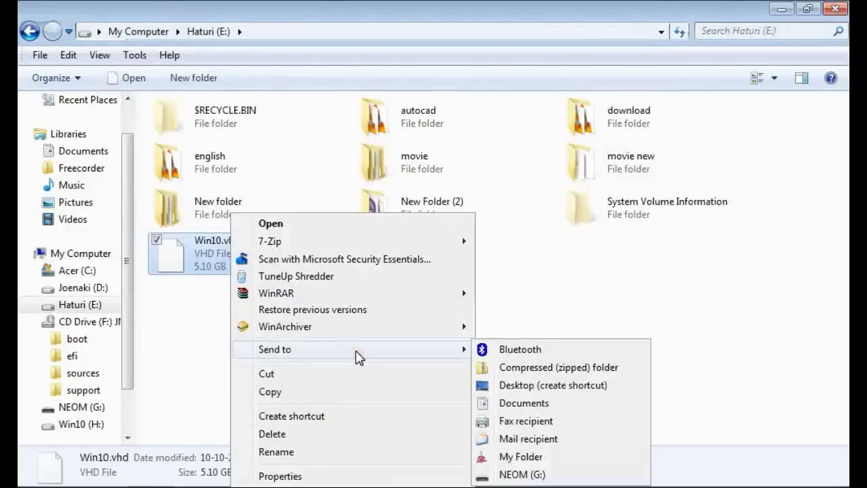
{"action": "left_click", "coordinate": [522, 474]}
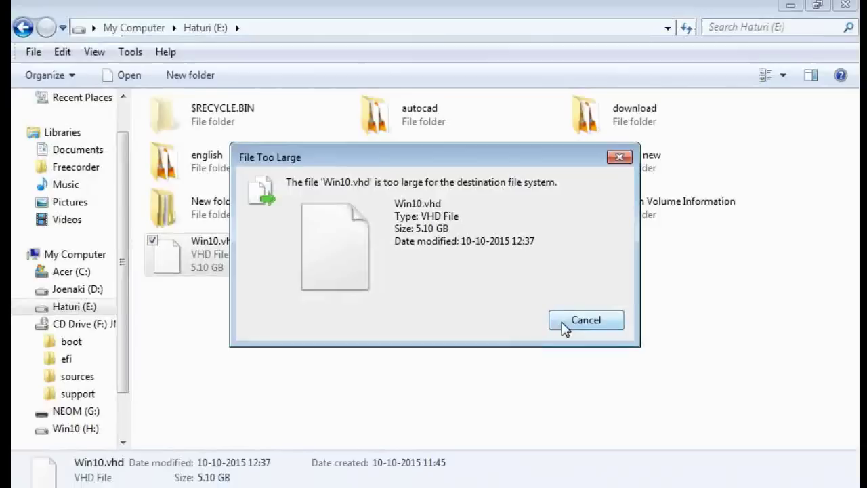
- Cancel the 'file too large' copy and go back to My Computer
{"action": "left_click", "coordinate": [654, 379]}
{"action": "left_click", "coordinate": [434, 348]}
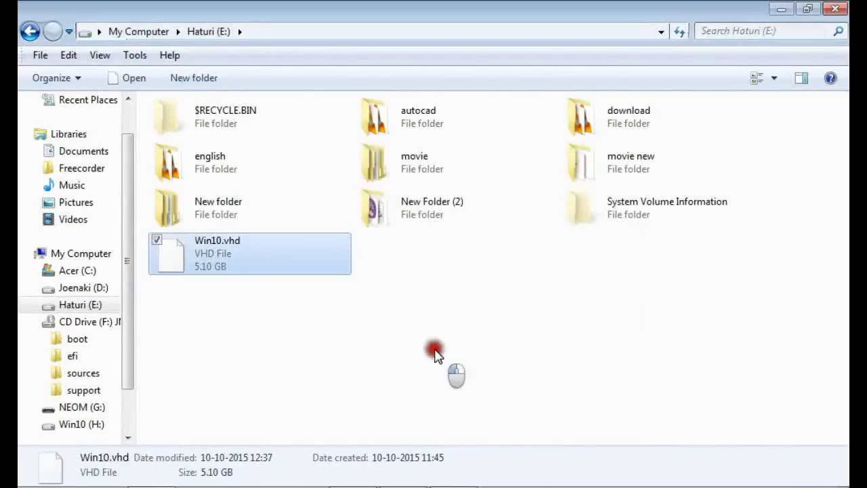
{"action": "left_click", "coordinate": [29, 31]}
- Open NEOM (H:) Properties and confirm FAT32 with 11.9 GB free of 15.2 GB
{"action": "left_click", "coordinate": [485, 278]}
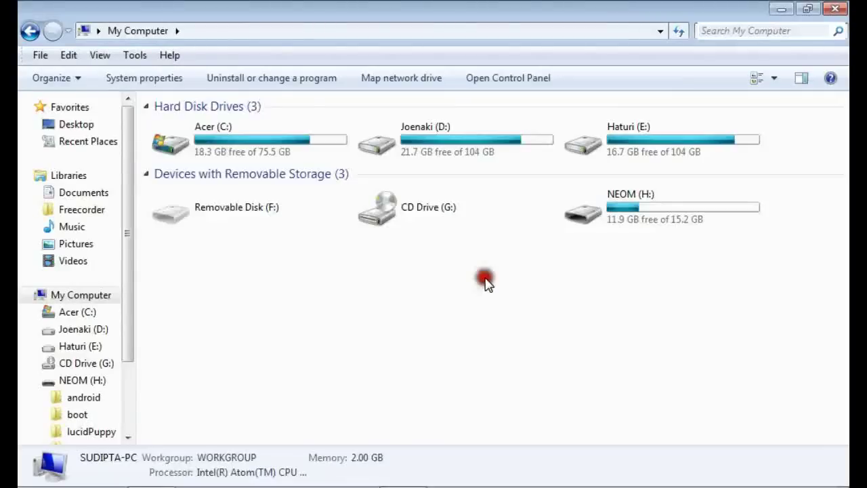
{"action": "left_click", "coordinate": [617, 202]}
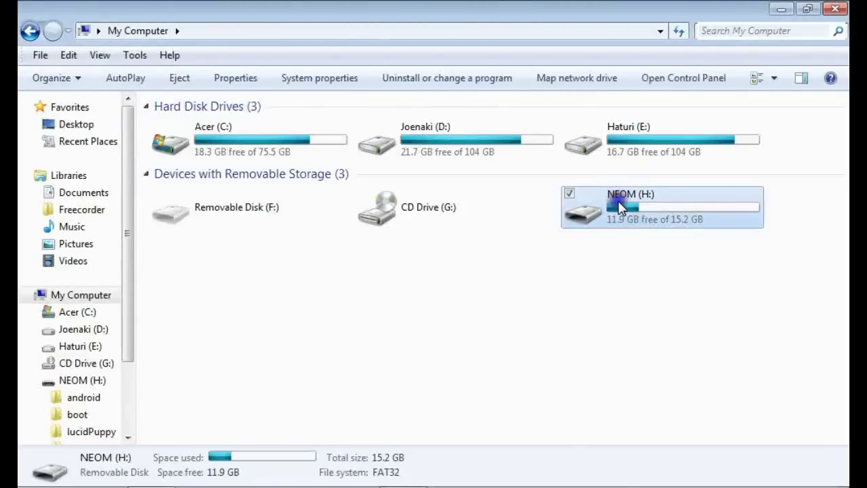
{"action": "right_click", "coordinate": [618, 206]}
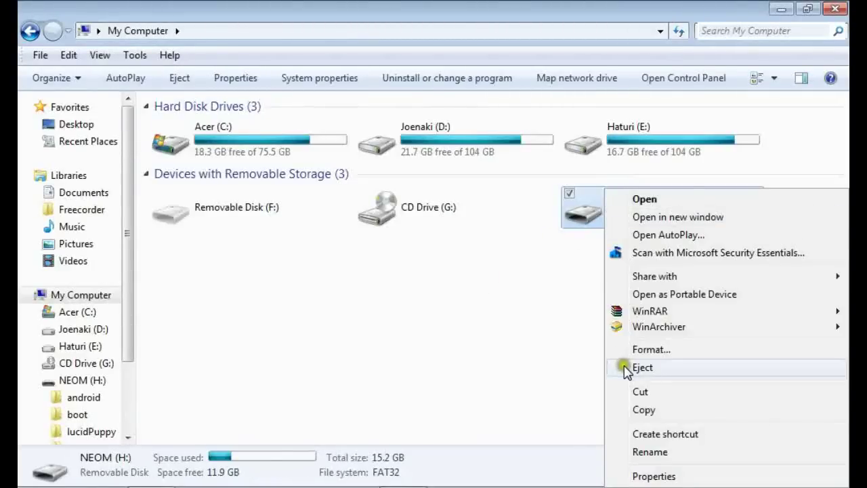
{"action": "left_click", "coordinate": [647, 478]}
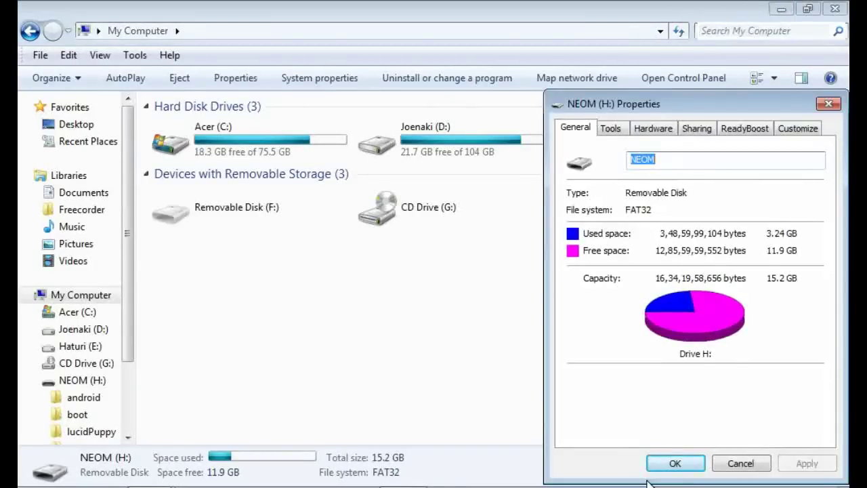
{"action": "left_click", "coordinate": [639, 212]}
{"action": "left_click", "coordinate": [28, 480]}
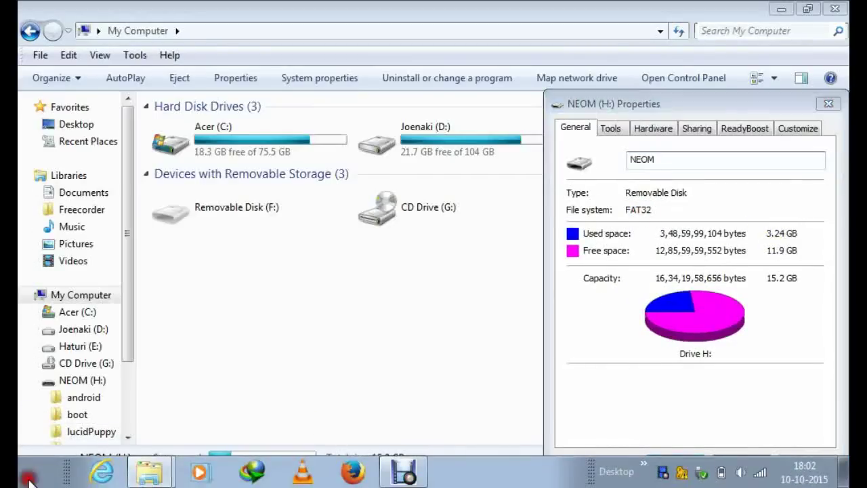
- Launch Command Prompt as administrator from a cmd search
{"action": "type", "text": "cmd"}
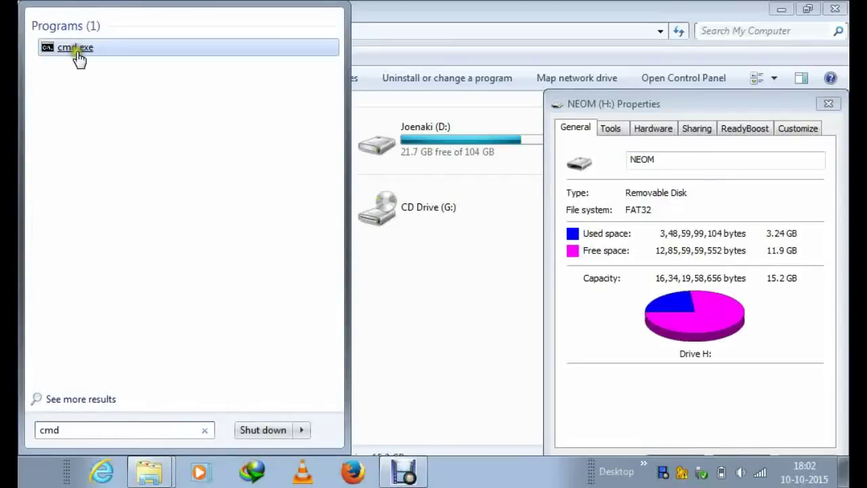
{"action": "right_click", "coordinate": [76, 52]}
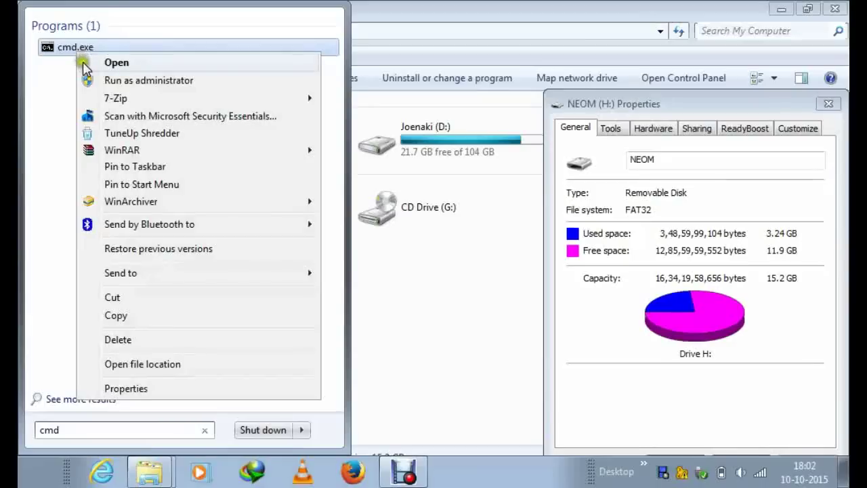
{"action": "left_click", "coordinate": [136, 80]}
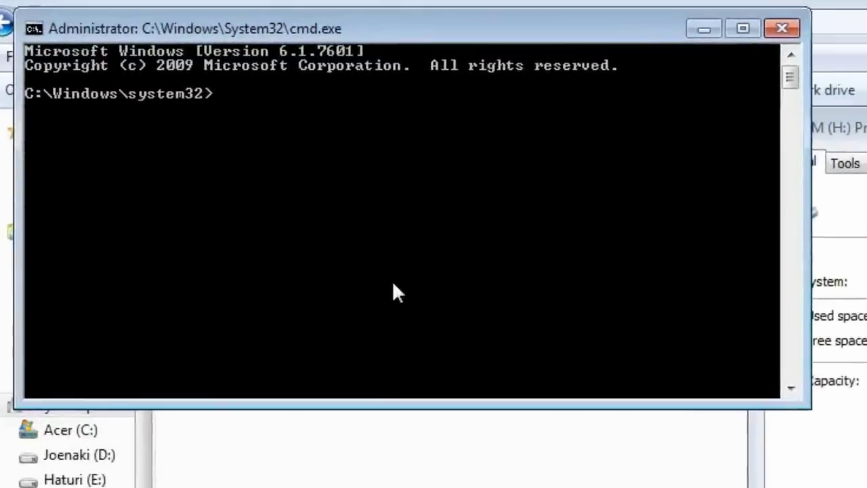
- Run chkdsk h: /f, then Convert H: /FS:NTFS until conversion completes
{"action": "type", "text": "chkdsk h: /f"}
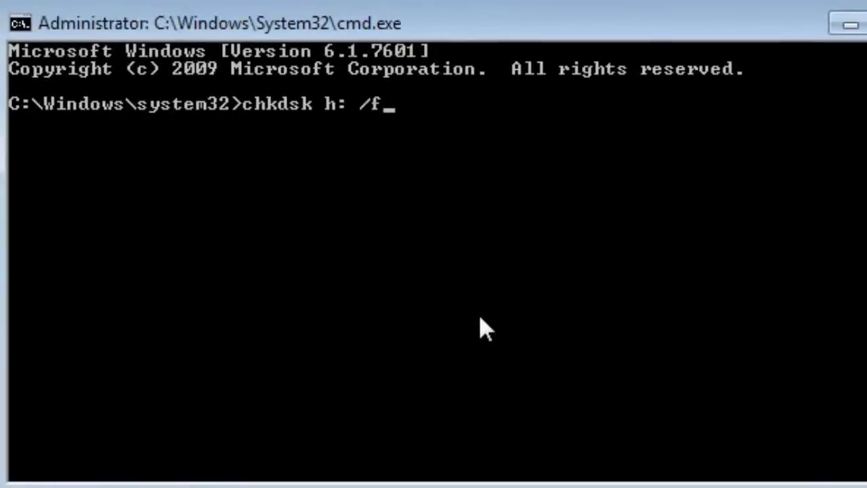
{"action": "key", "text": "Return"}
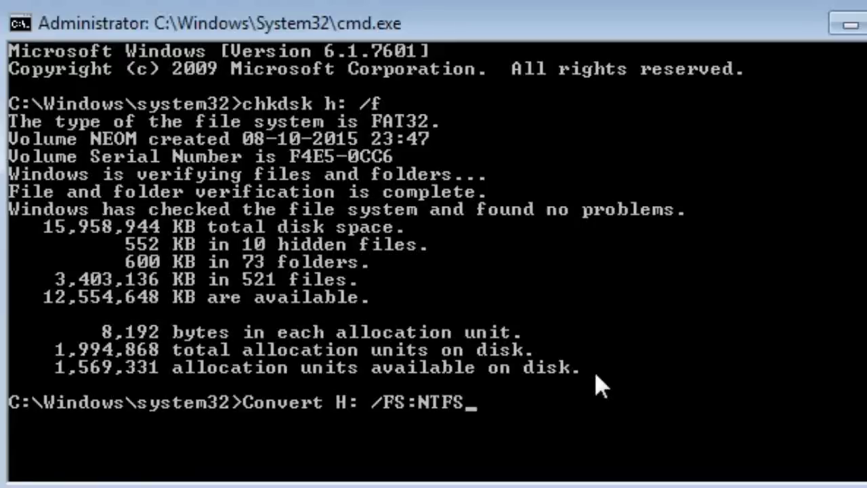
{"action": "key", "text": "Return"}
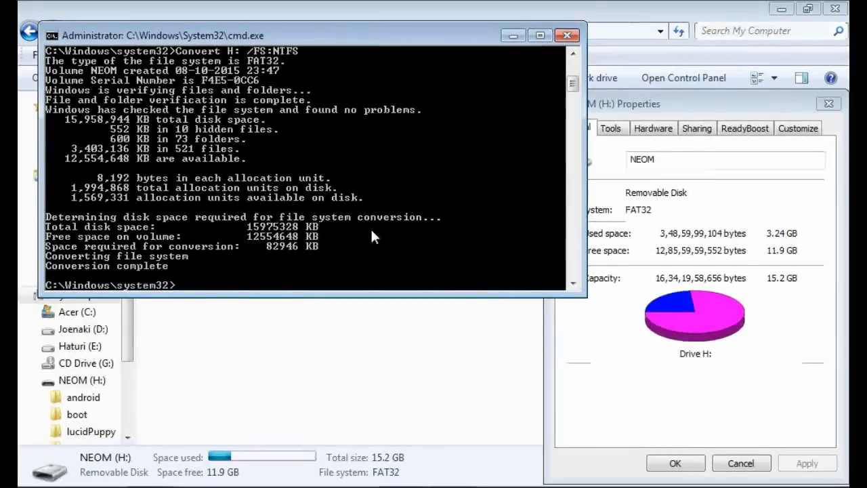
- Check the converted NEOM (H:), then show Haturi (E:) listing the 5.10 GB Win10.vhd
{"action": "left_click", "coordinate": [494, 339]}
{"action": "left_click", "coordinate": [510, 370]}
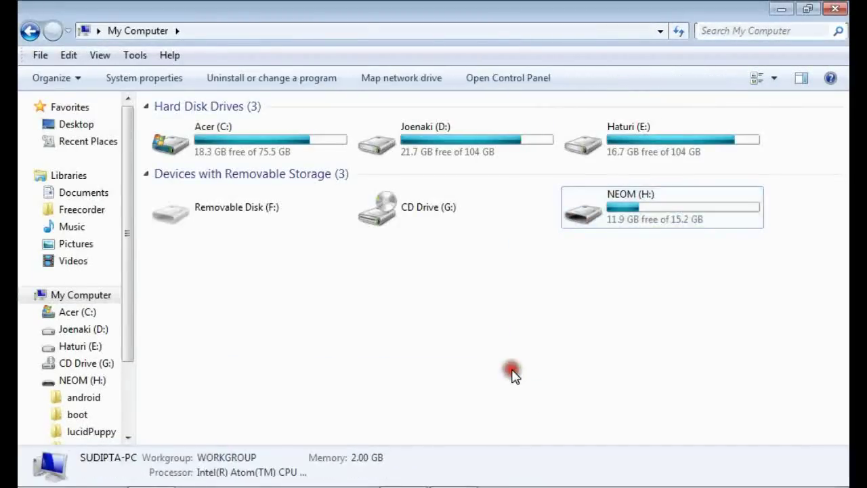
{"action": "double_click", "coordinate": [609, 199]}
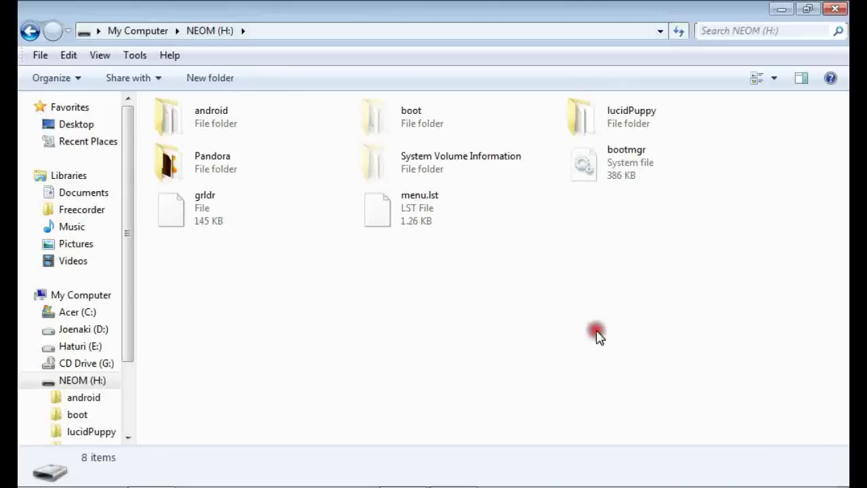
{"action": "left_click", "coordinate": [94, 348]}
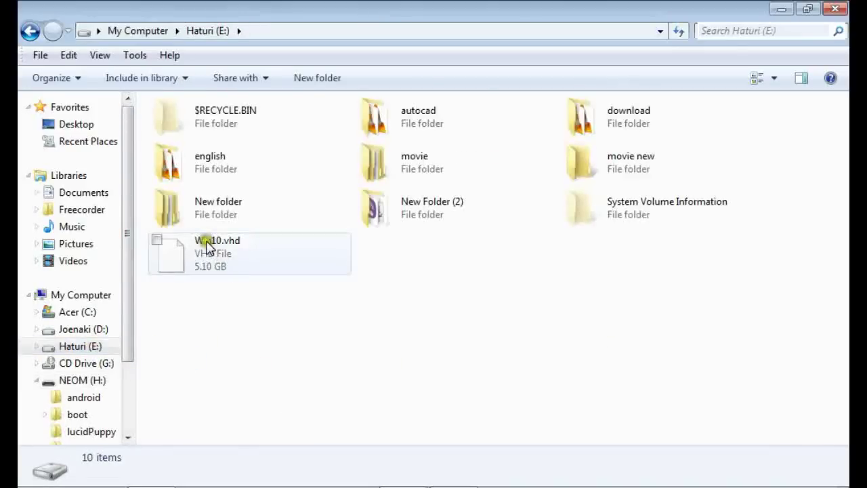
- Send a copy of Win10.vhd to NEOM (H:) and expand the progress details
{"action": "left_click", "coordinate": [207, 248]}
{"action": "right_click", "coordinate": [207, 248]}
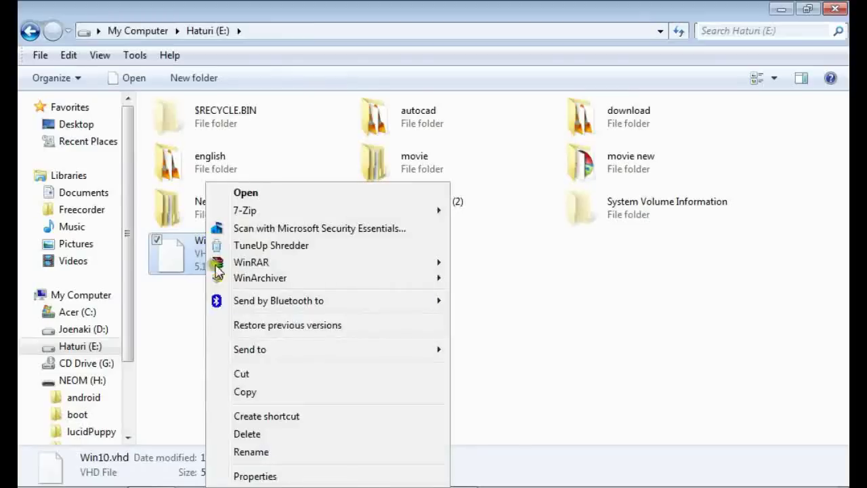
{"action": "mouse_move", "coordinate": [332, 349]}
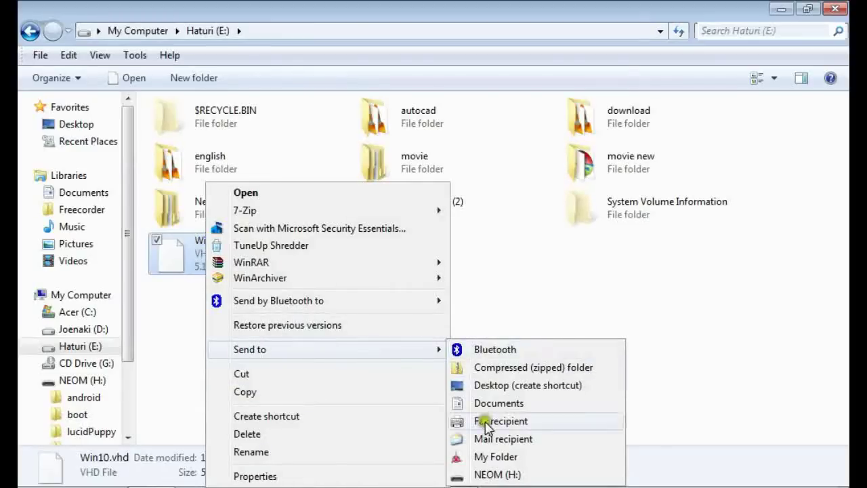
{"action": "left_click", "coordinate": [485, 474]}
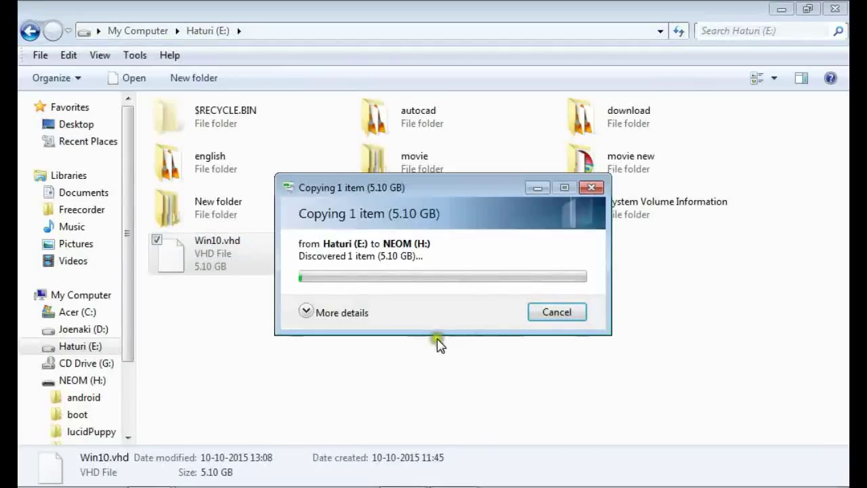
{"action": "left_click", "coordinate": [304, 312]}
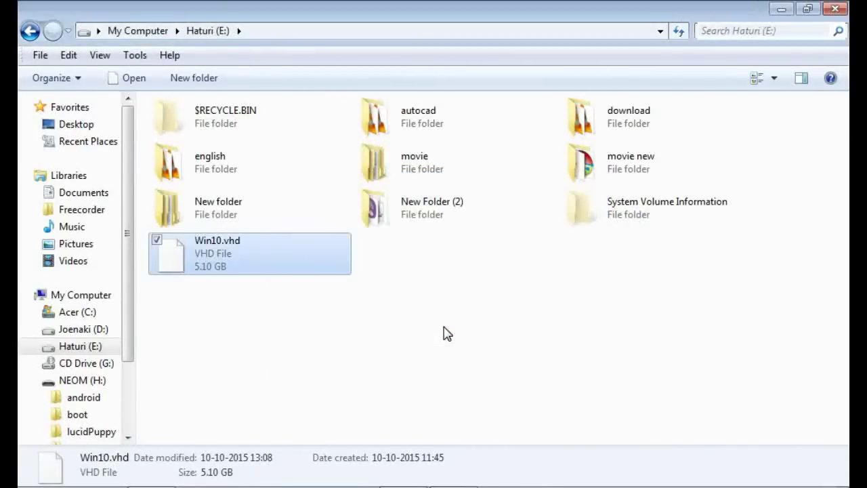
- Open NEOM (H:) from My Computer and select the copied Win10.vhd
{"action": "left_click", "coordinate": [446, 332]}
{"action": "left_click", "coordinate": [106, 294]}
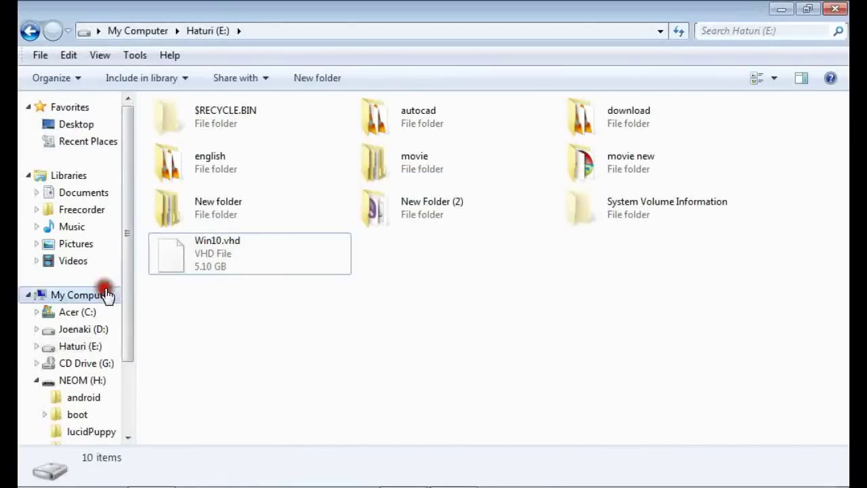
{"action": "left_click", "coordinate": [387, 296]}
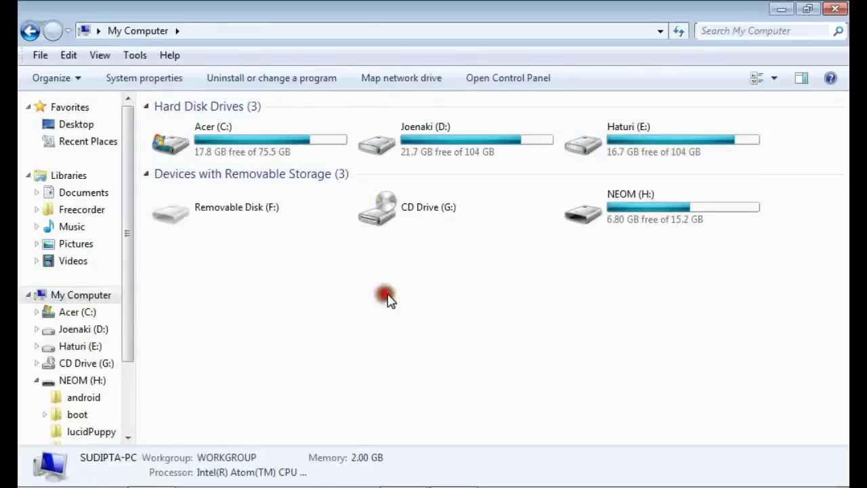
{"action": "left_click", "coordinate": [586, 218]}
{"action": "double_click", "coordinate": [589, 223]}
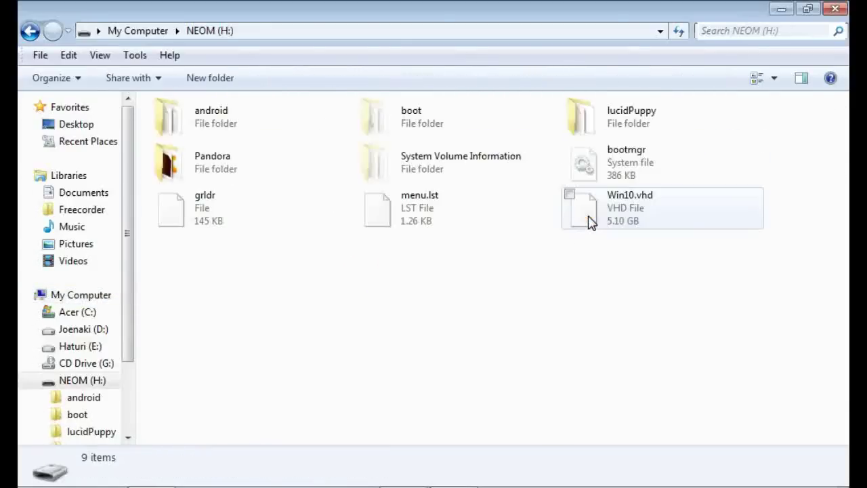
{"action": "left_click", "coordinate": [601, 226]}
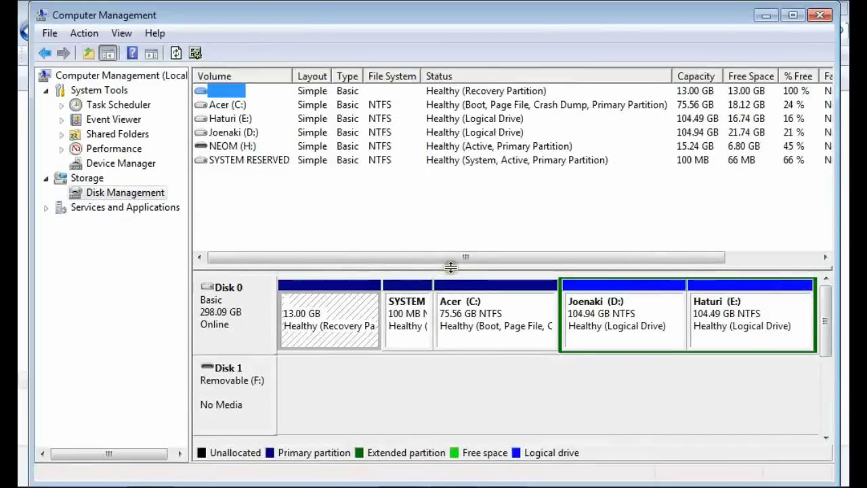
- Attach H:\Win10.vhd as a virtual hard disk in Disk Management
{"action": "left_click_drag", "start_coordinate": [450, 267], "coordinate": [449, 224]}
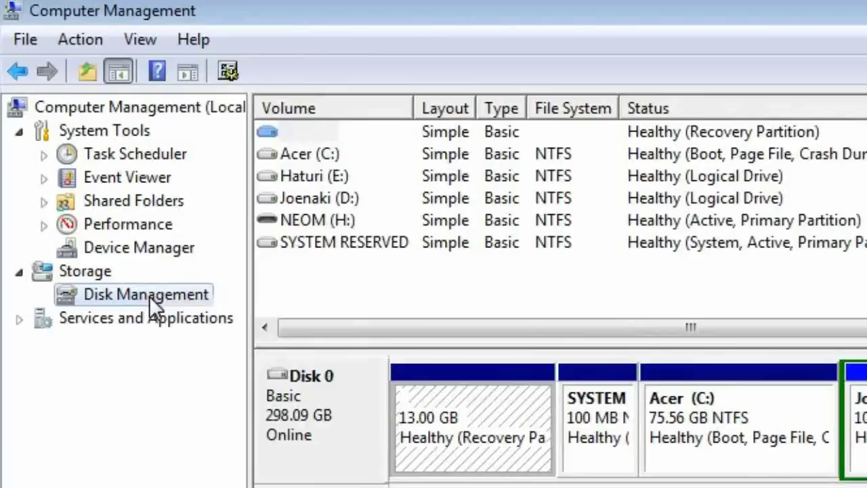
{"action": "right_click", "coordinate": [127, 194]}
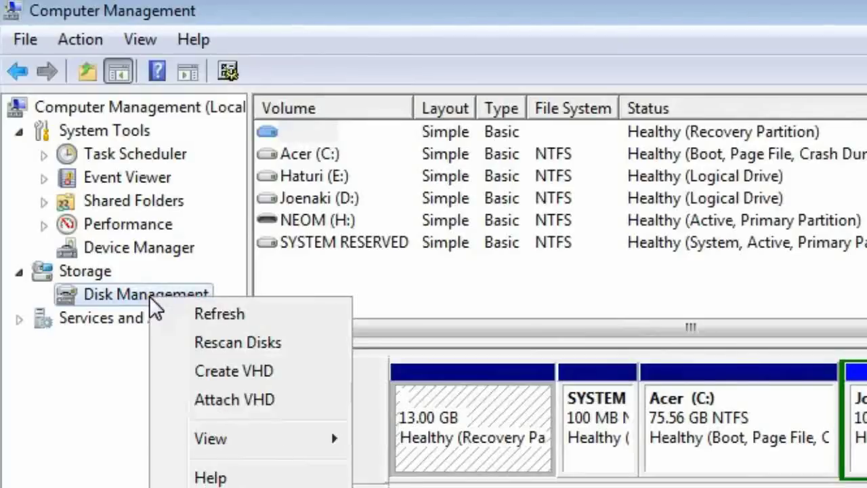
{"action": "left_click", "coordinate": [193, 399]}
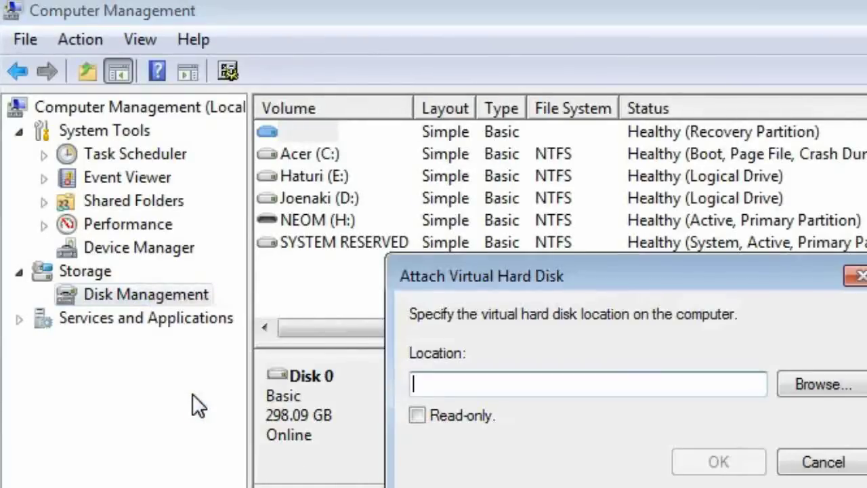
{"action": "left_click", "coordinate": [797, 381]}
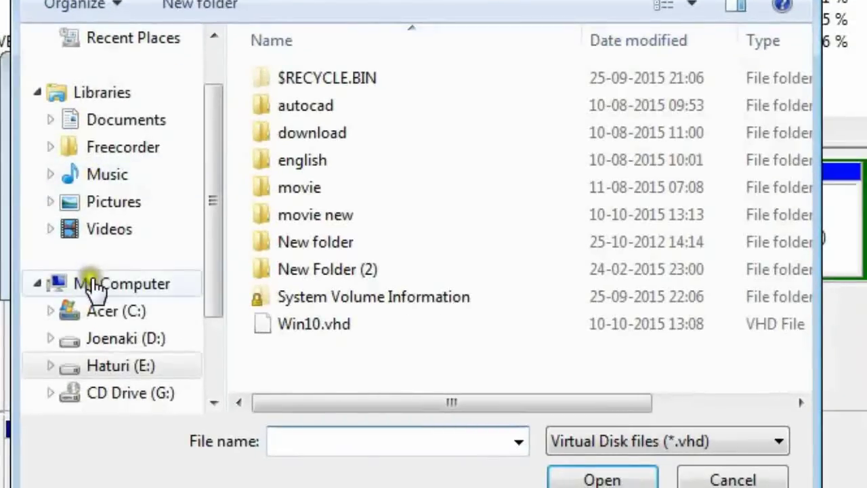
{"action": "left_click", "coordinate": [183, 330]}
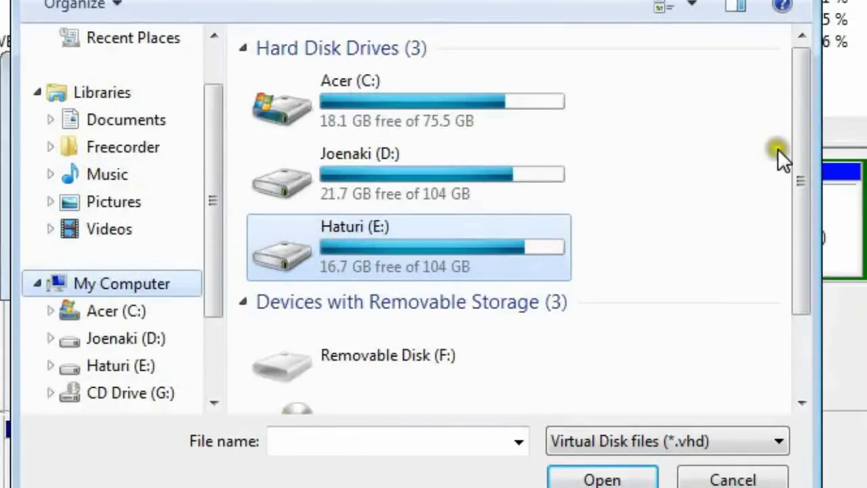
{"action": "left_click_drag", "start_coordinate": [796, 149], "coordinate": [814, 380]}
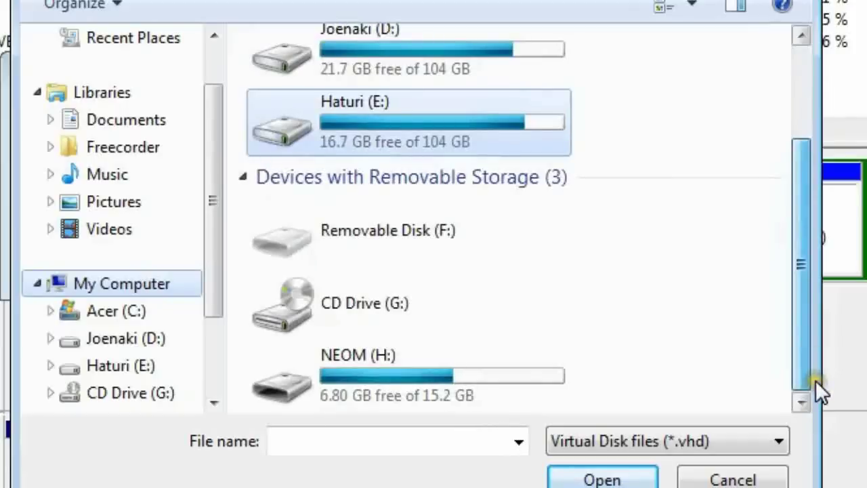
{"action": "double_click", "coordinate": [512, 375]}
{"action": "left_click", "coordinate": [344, 216]}
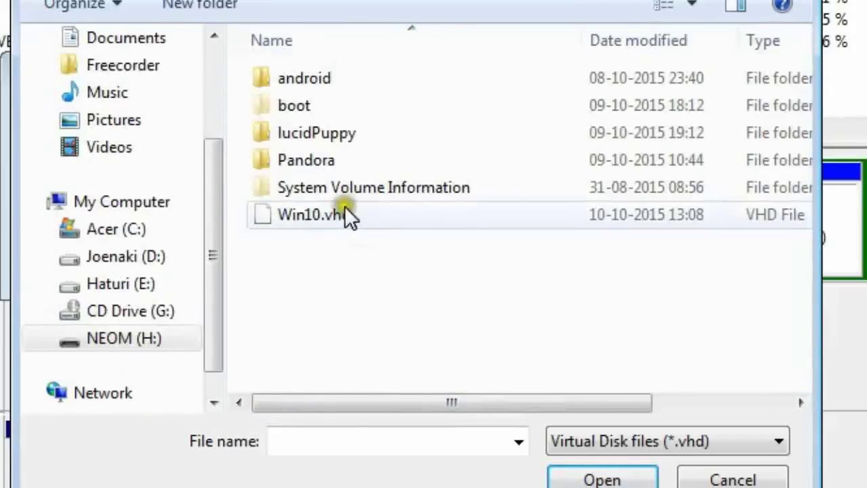
{"action": "left_click", "coordinate": [616, 477]}
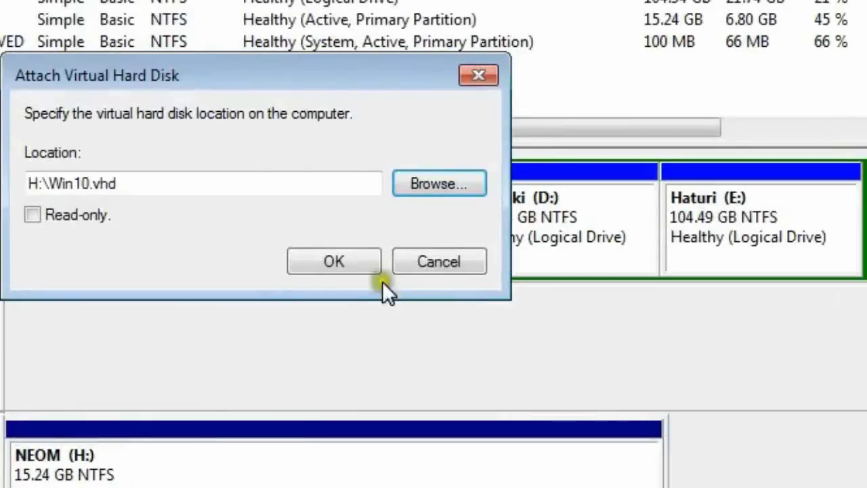
{"action": "left_click", "coordinate": [326, 254]}
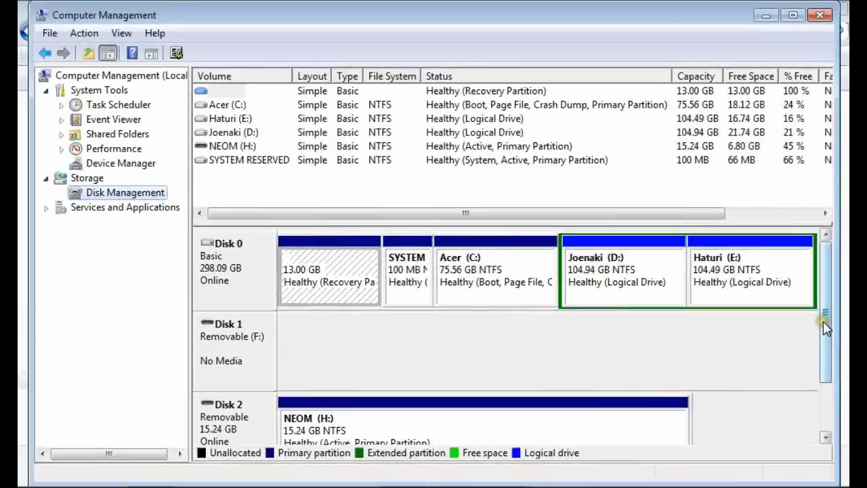
- Select the new Win10 (I:) partition on Disk 3 and bring up its actions
{"action": "scroll", "coordinate": [825, 399], "scroll_direction": "down", "scroll_amount": 3}
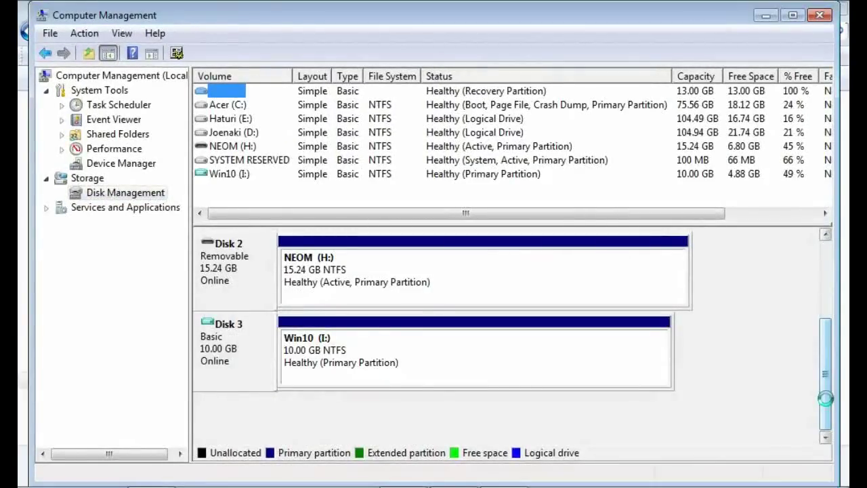
{"action": "left_click", "coordinate": [421, 359]}
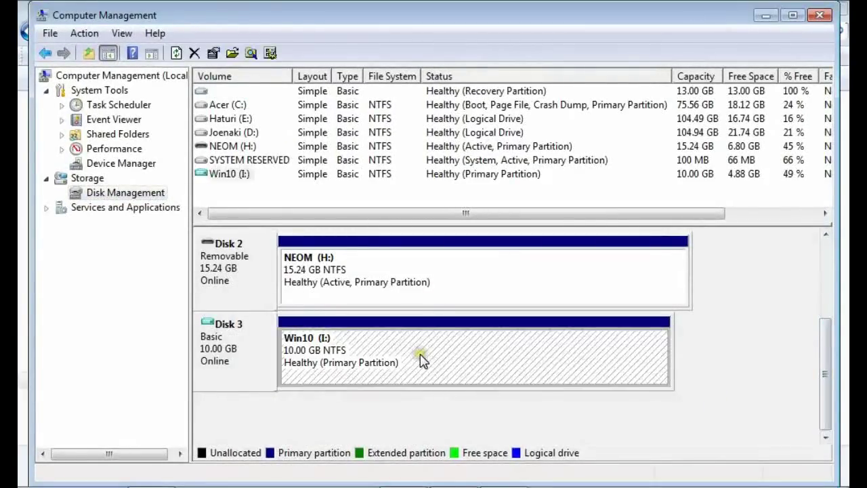
{"action": "right_click", "coordinate": [323, 342]}
- Browse Win10 (I:), then return to My Computer showing it with 4.88 GB free
{"action": "left_click", "coordinate": [350, 141]}
{"action": "left_click", "coordinate": [335, 394]}
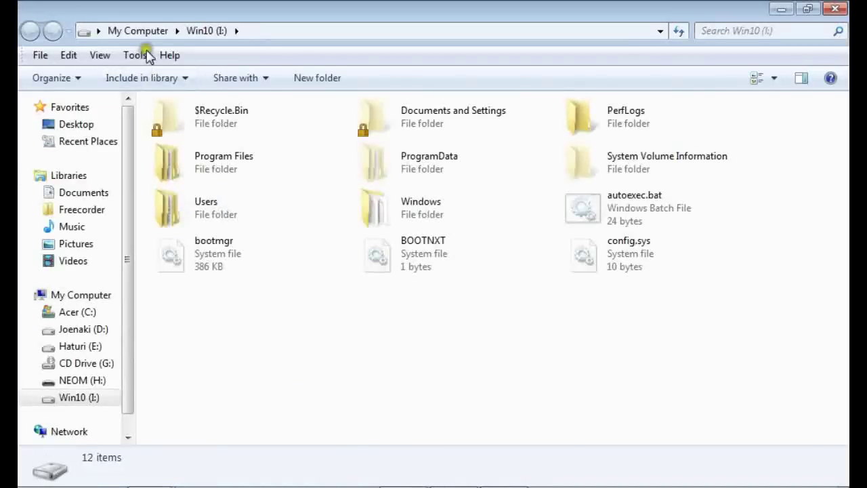
{"action": "left_click", "coordinate": [138, 31]}
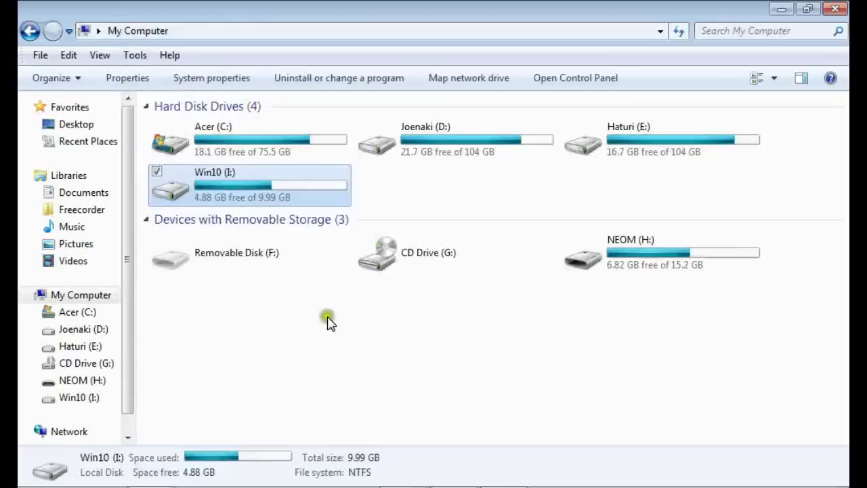
{"action": "left_click", "coordinate": [326, 339]}
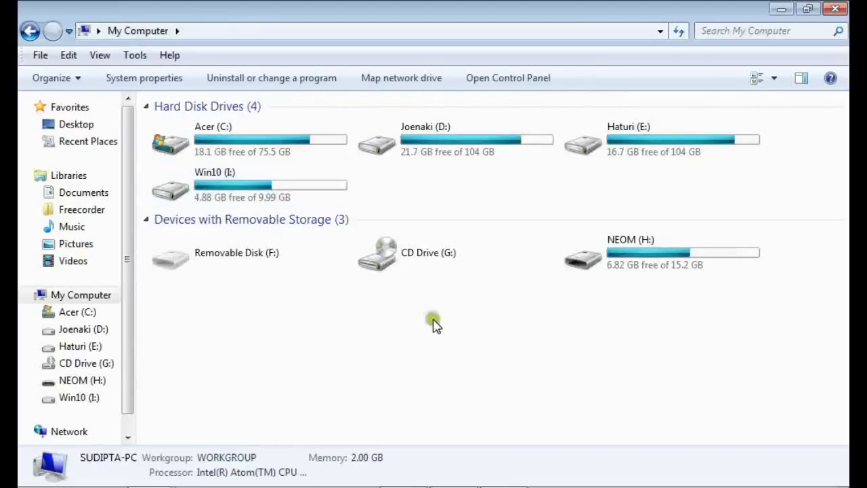
{"action": "left_click", "coordinate": [479, 351]}
{"action": "mouse_move", "coordinate": [404, 485]}
{"action": "left_click", "coordinate": [444, 473]}
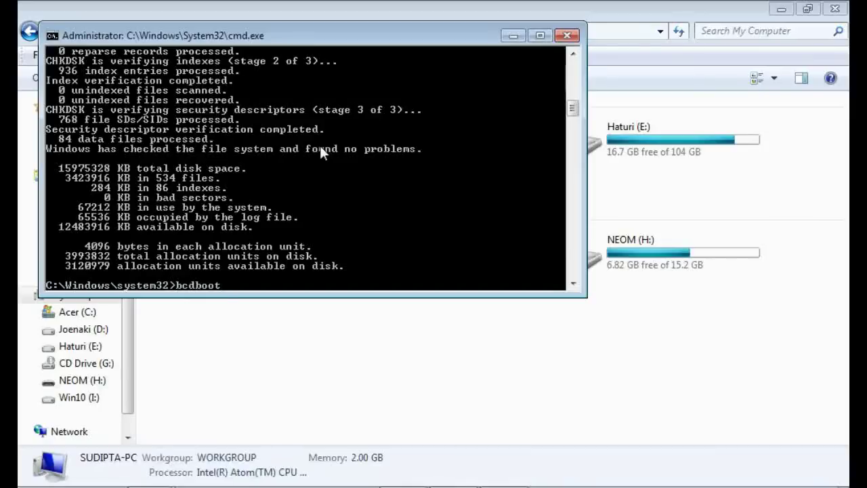
- Run bcdboot I:\Windows /s H: to create boot files on the NEOM drive
{"action": "left_click", "coordinate": [341, 55]}
{"action": "left_click_drag", "start_coordinate": [343, 42], "coordinate": [354, 182]}
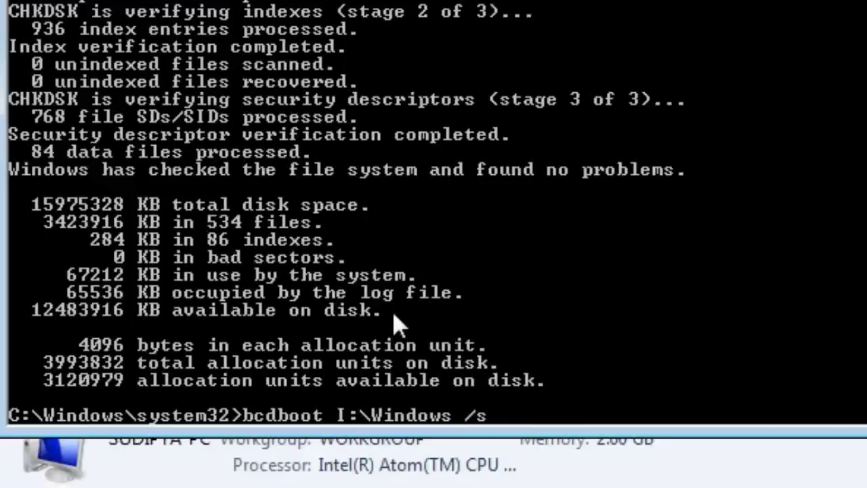
{"action": "type", "text": ":"}
{"action": "key", "text": "Return"}
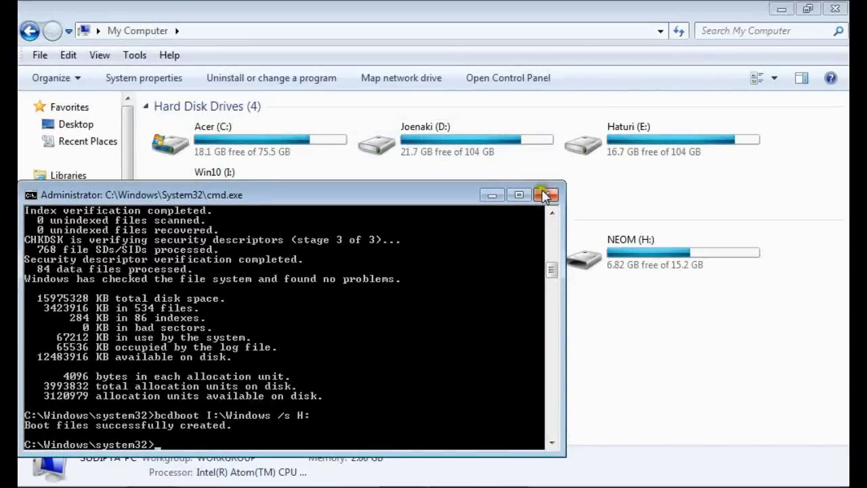
{"action": "left_click", "coordinate": [546, 196]}
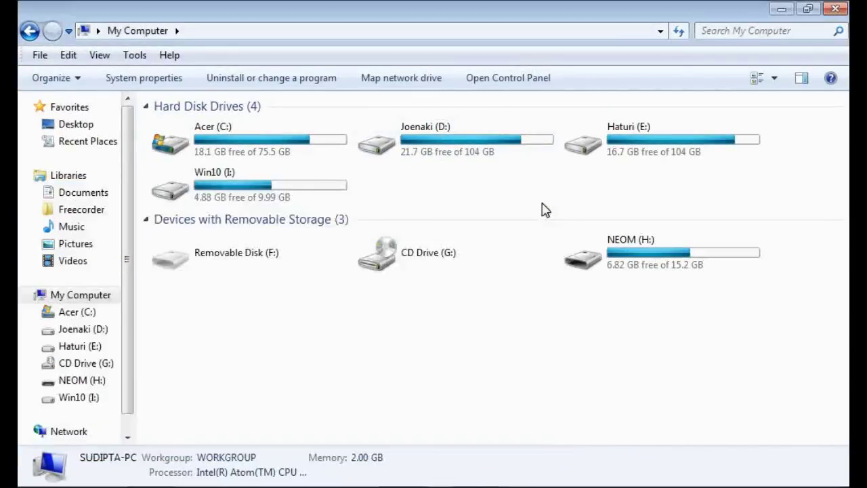
{"action": "left_click", "coordinate": [600, 261]}
{"action": "double_click", "coordinate": [600, 261]}
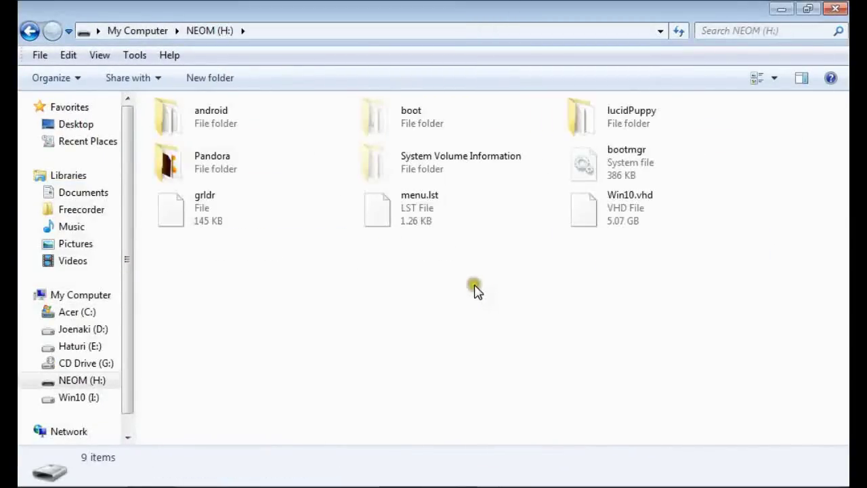
{"action": "left_click", "coordinate": [616, 160]}
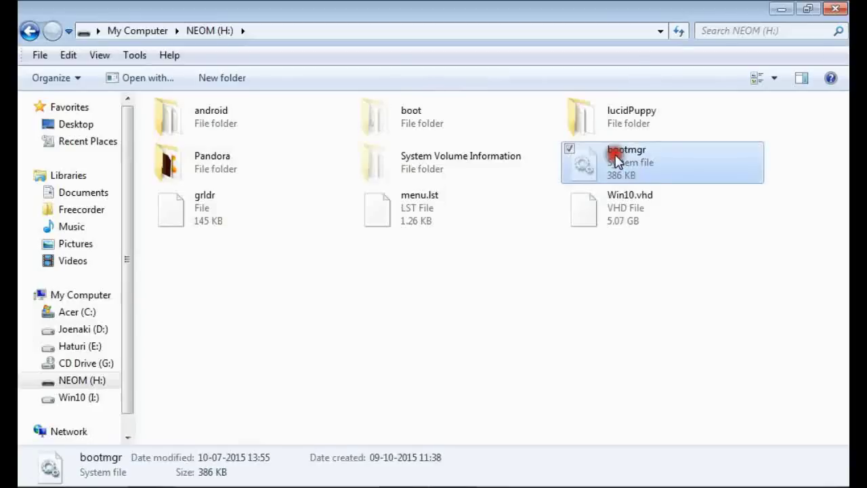
{"action": "double_click", "coordinate": [430, 118]}
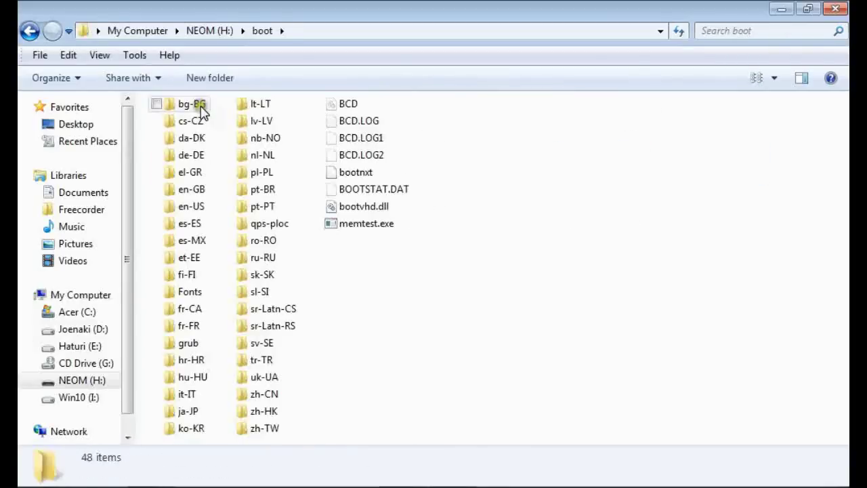
{"action": "left_click", "coordinate": [33, 31]}
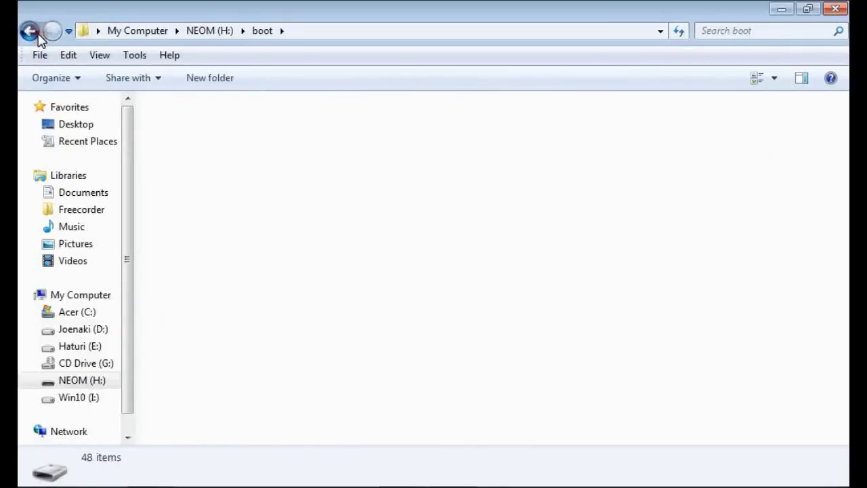
{"action": "left_click", "coordinate": [362, 314]}
{"action": "left_click", "coordinate": [625, 220]}
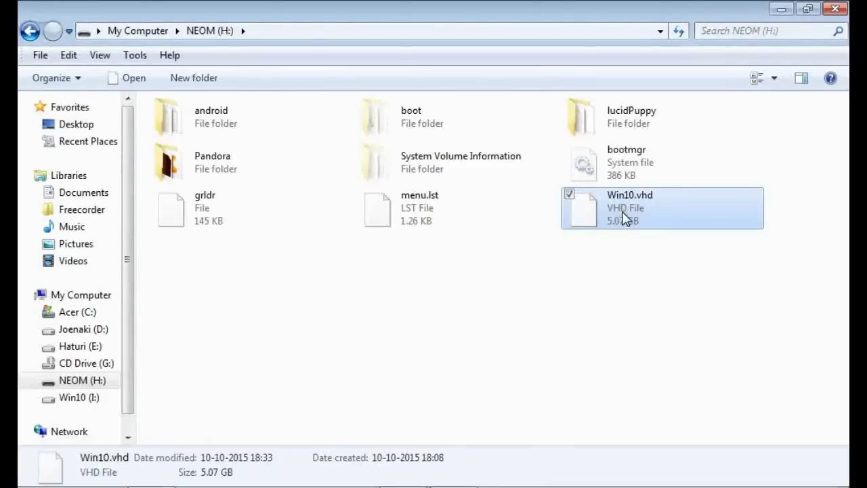
{"action": "left_click", "coordinate": [466, 313]}
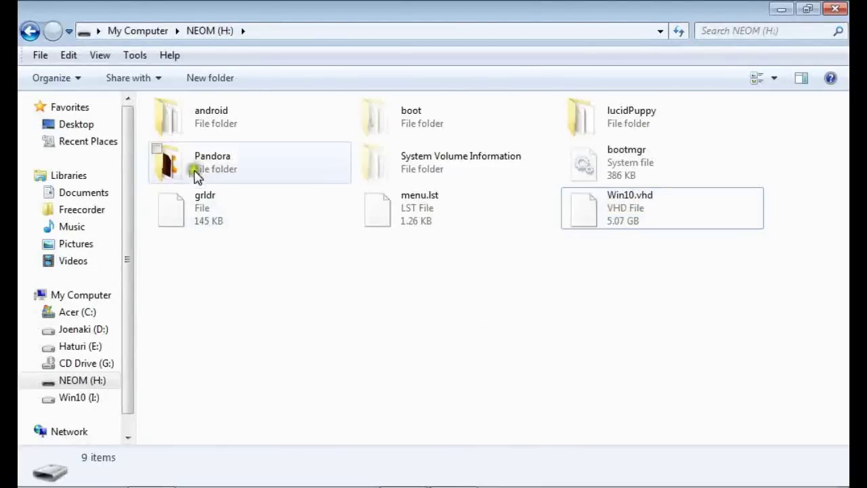
{"action": "left_click", "coordinate": [100, 296]}
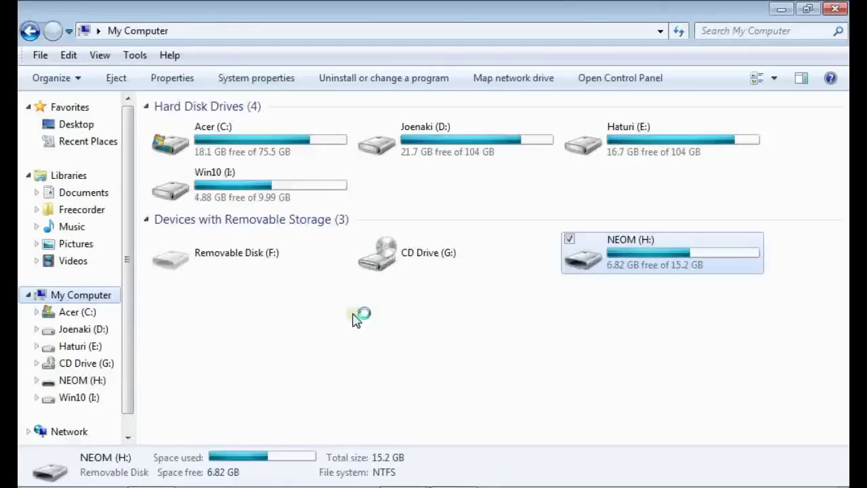
- Confirm NEOM (H:) is NTFS with 8.41 GB used, then list NEOM and Win10 for safe removal
{"action": "left_click", "coordinate": [436, 323]}
{"action": "left_click", "coordinate": [681, 240]}
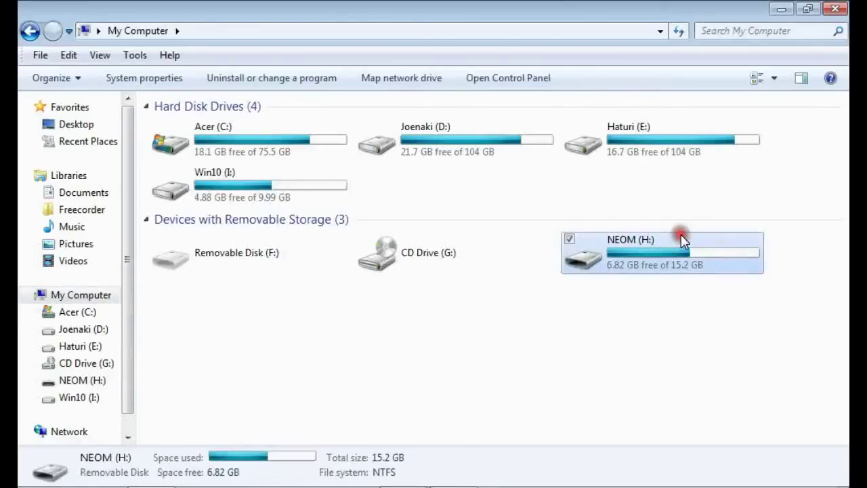
{"action": "right_click", "coordinate": [681, 240]}
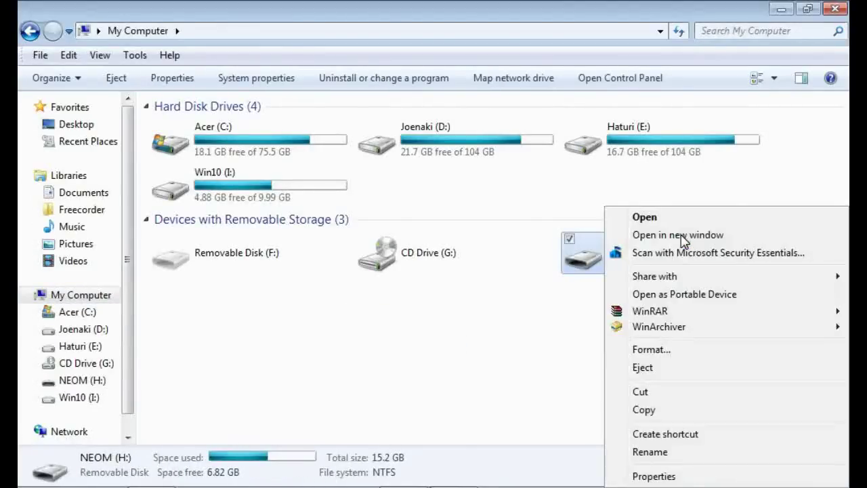
{"action": "left_click", "coordinate": [658, 473]}
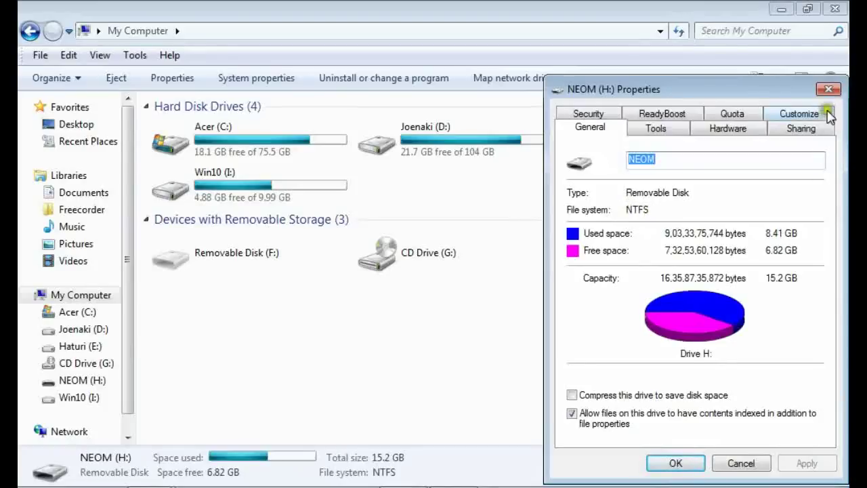
{"action": "left_click", "coordinate": [828, 90]}
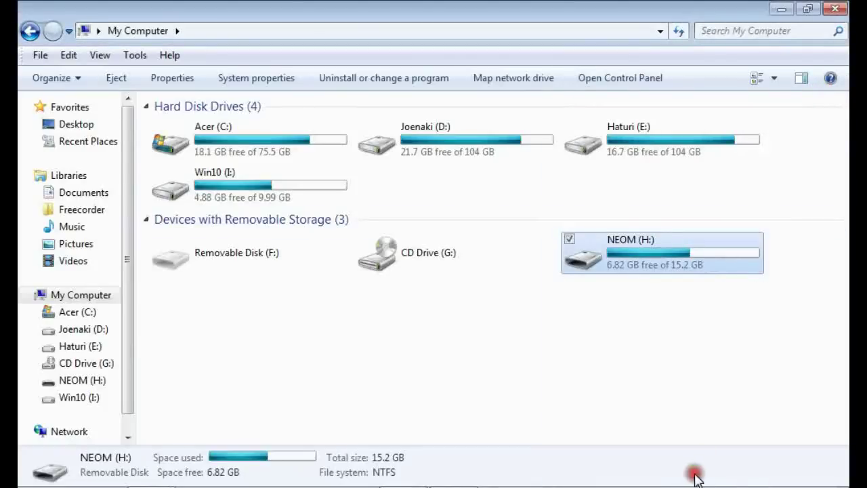
{"action": "mouse_move", "coordinate": [697, 481]}
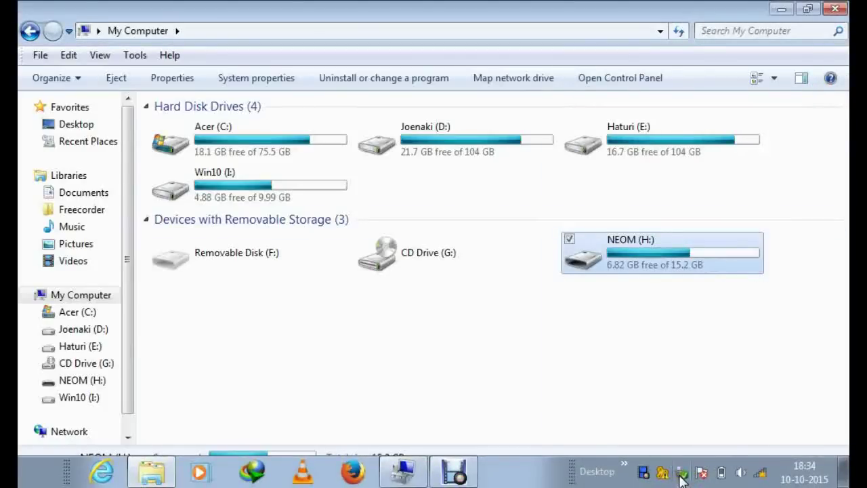
{"action": "left_click", "coordinate": [682, 479]}
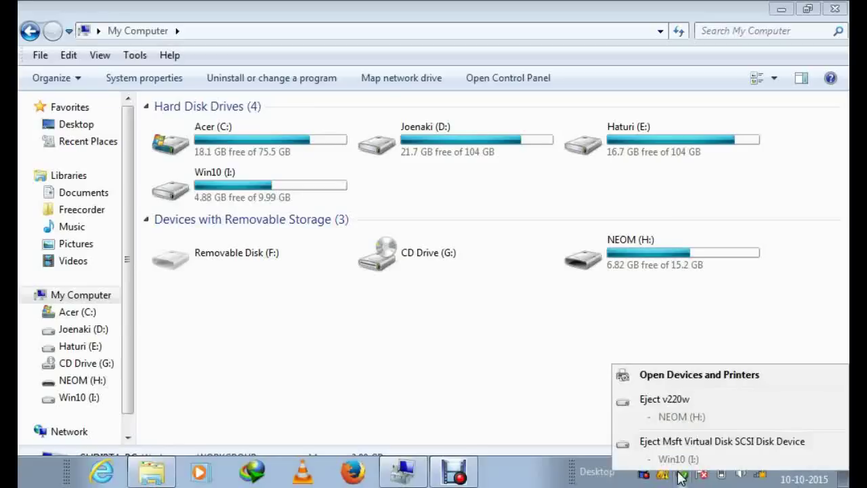